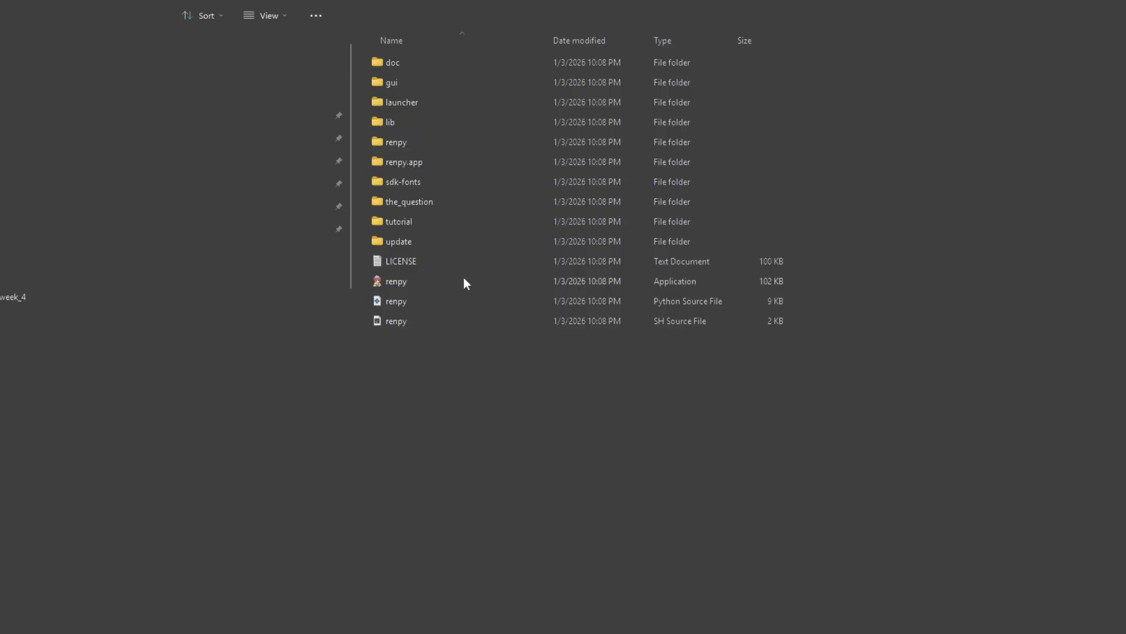
- Launch Ren'Py and check the distribution build options for The Neuronauts, returning to the project list
{"action": "double_click", "coordinate": [465, 281]}
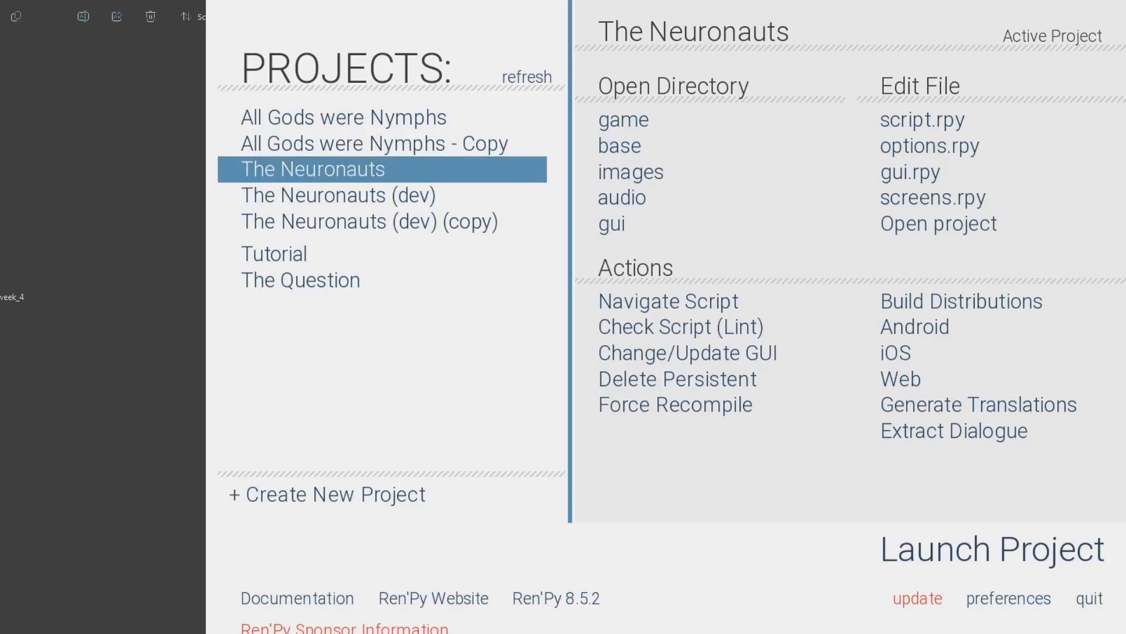
{"action": "left_click", "coordinate": [951, 315]}
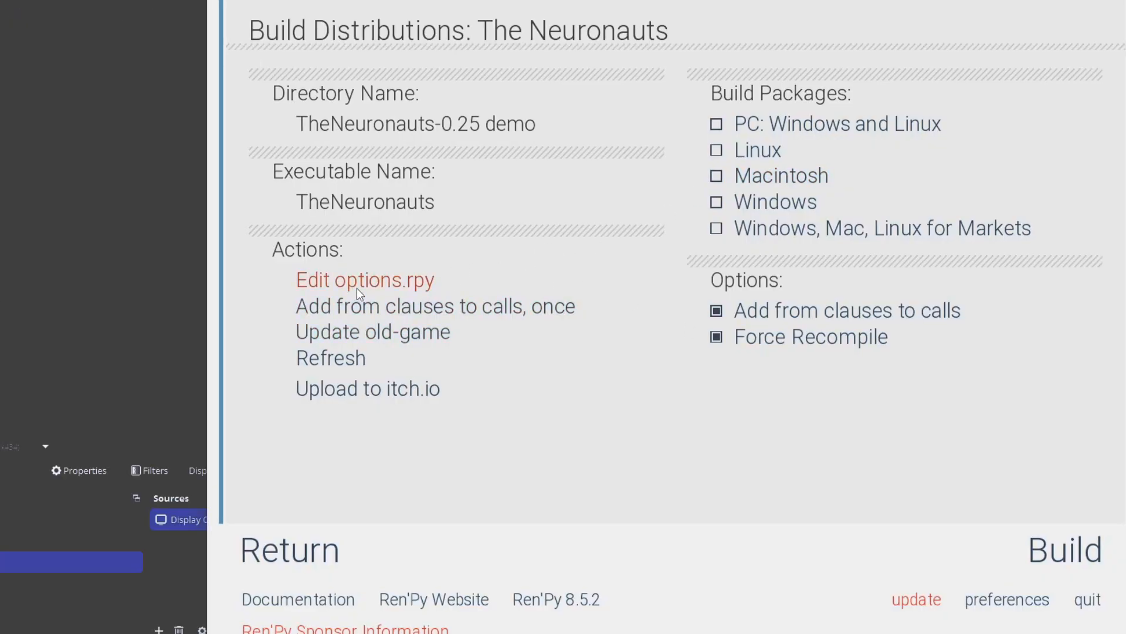
{"action": "left_click", "coordinate": [289, 535]}
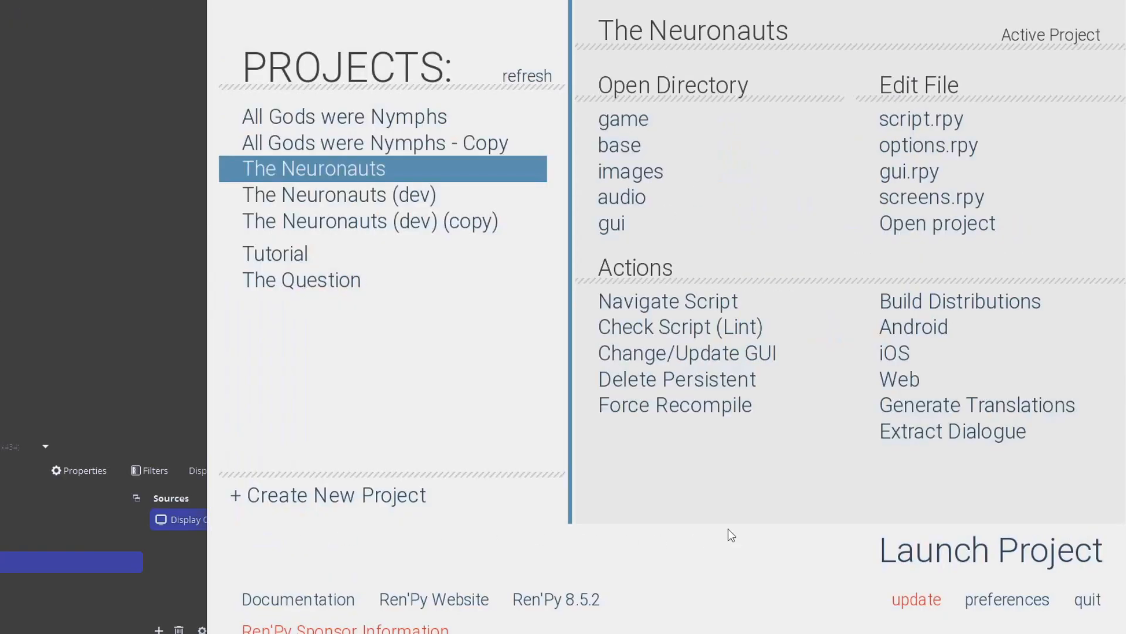
- Download and install RAPT, the Ren'Py Android Packaging Tool, and let Ren'Py restart
{"action": "left_click", "coordinate": [914, 327]}
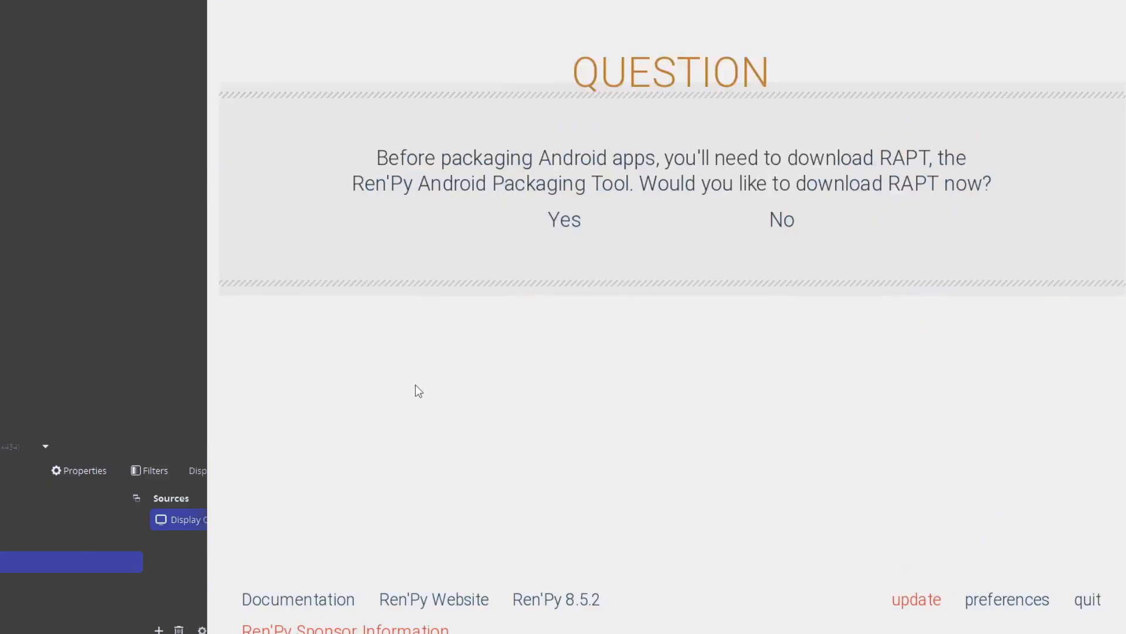
{"action": "left_click", "coordinate": [566, 223]}
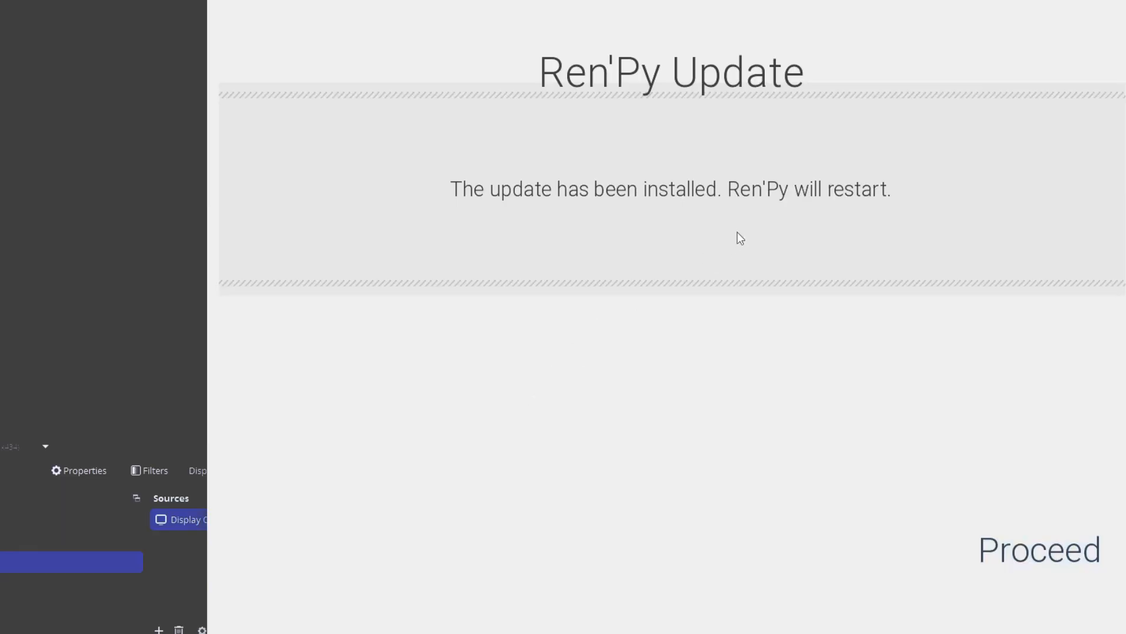
{"action": "left_click", "coordinate": [992, 552]}
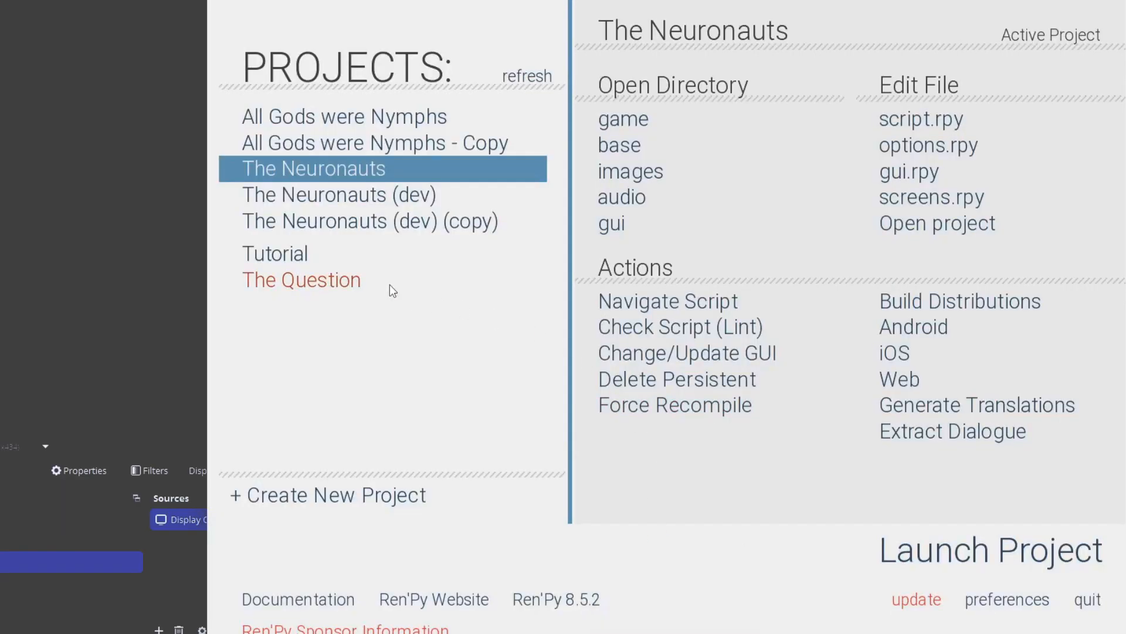
- Install the Android SDK for The Neuronauts, accepting the Android SDK terms and conditions
{"action": "left_click", "coordinate": [916, 330]}
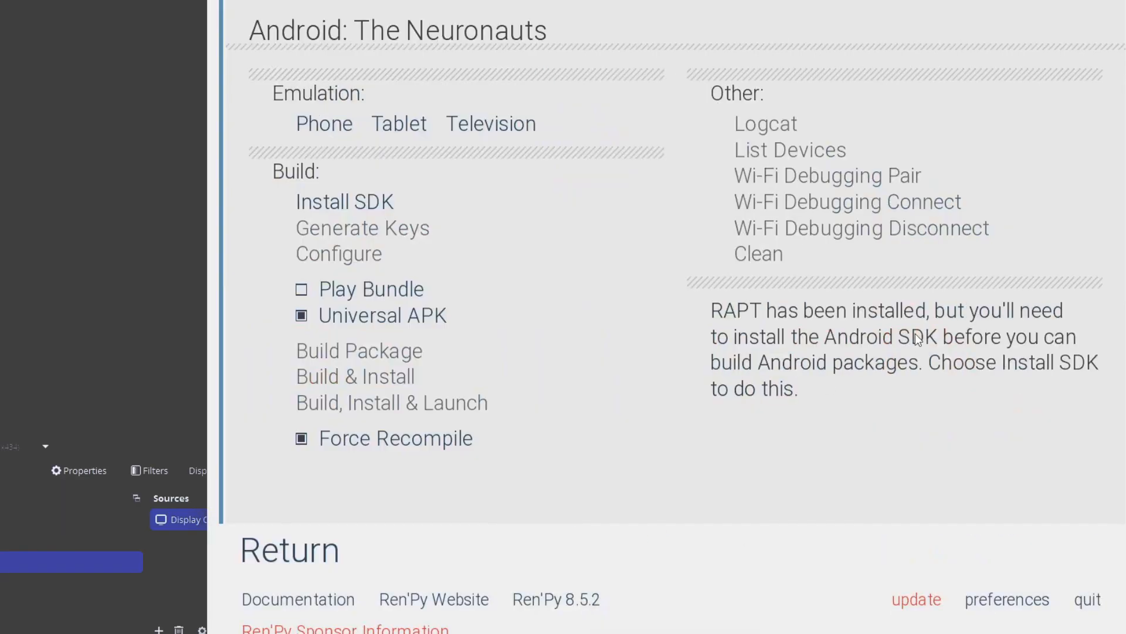
{"action": "left_click", "coordinate": [334, 202]}
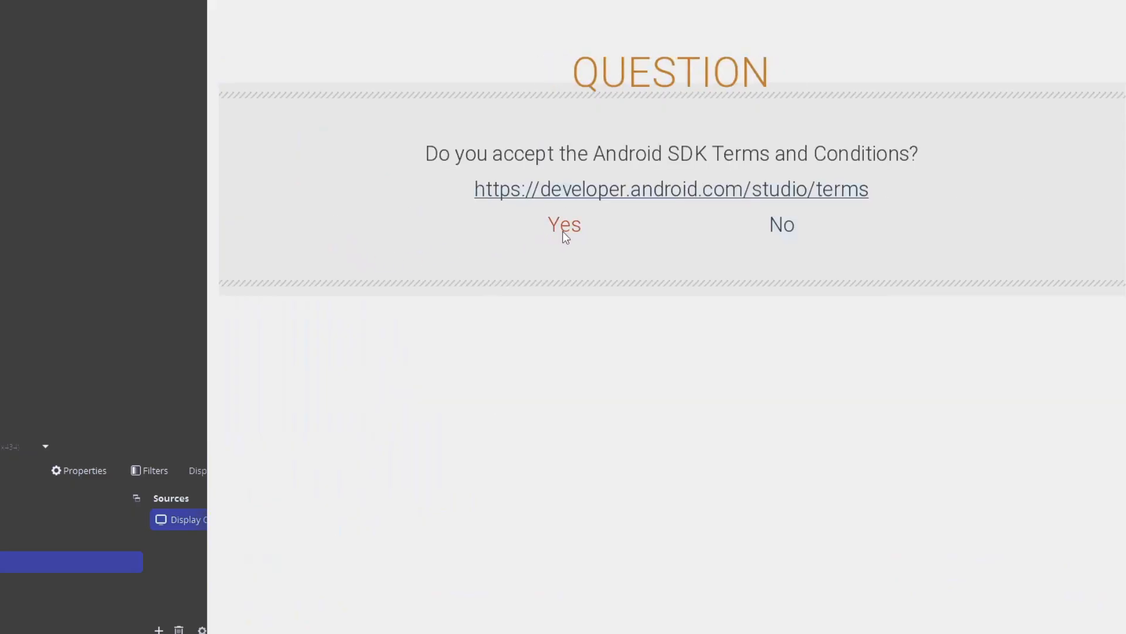
{"action": "left_click", "coordinate": [564, 229]}
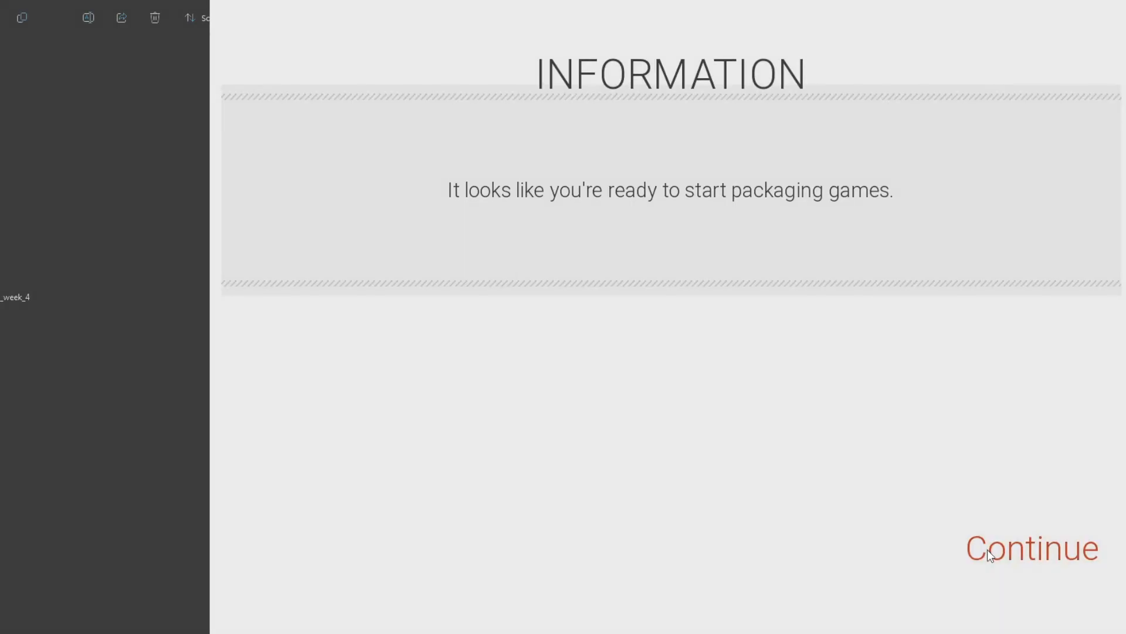
{"action": "left_click", "coordinate": [988, 549]}
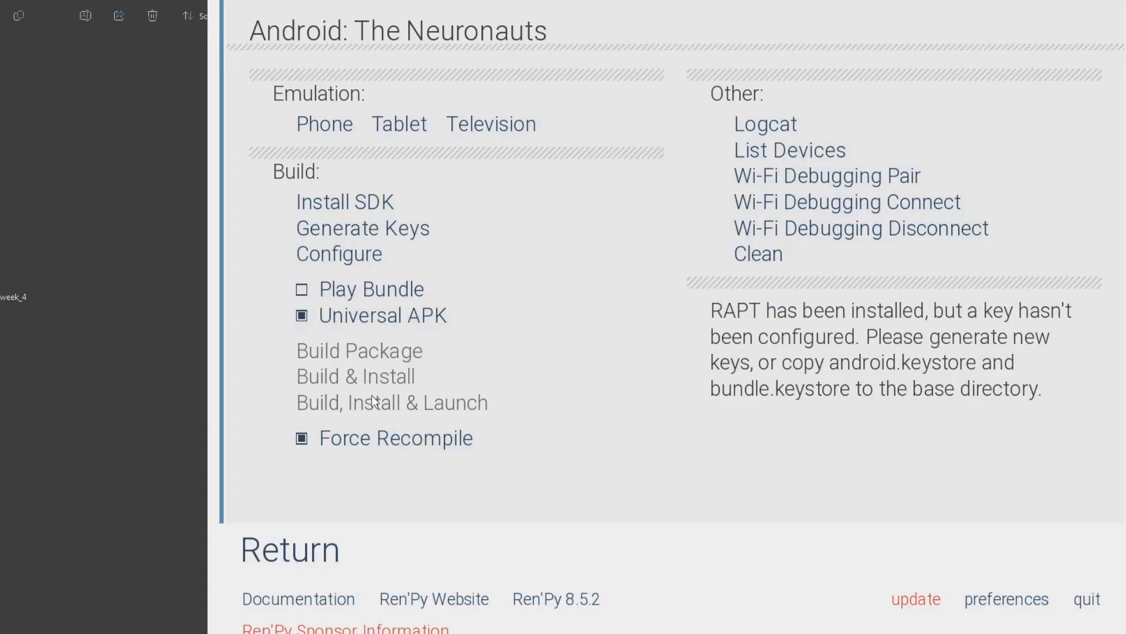
- Check the available Ren'Py update channels and go back to the Android build options for The Neuronauts
{"action": "left_click", "coordinate": [917, 599]}
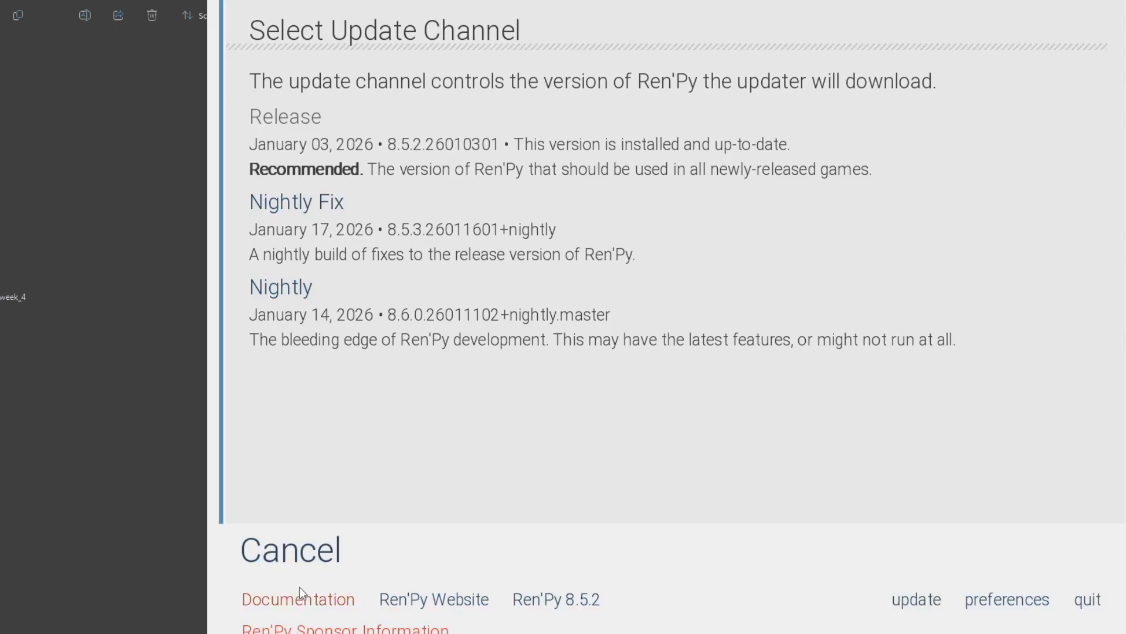
{"action": "left_click", "coordinate": [301, 558]}
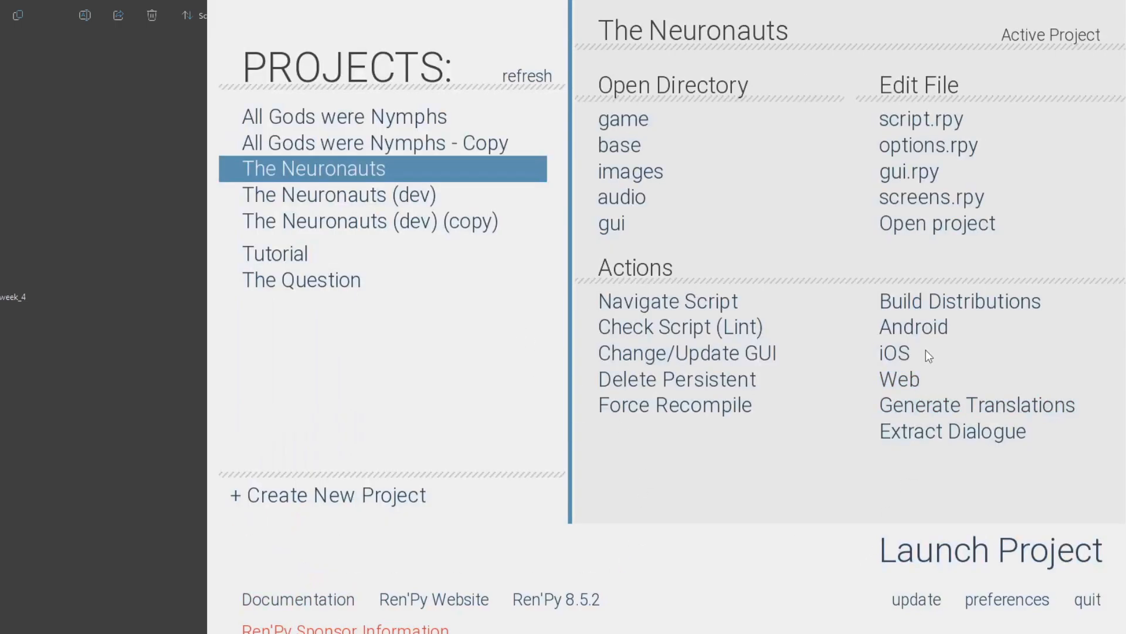
{"action": "left_click", "coordinate": [913, 326]}
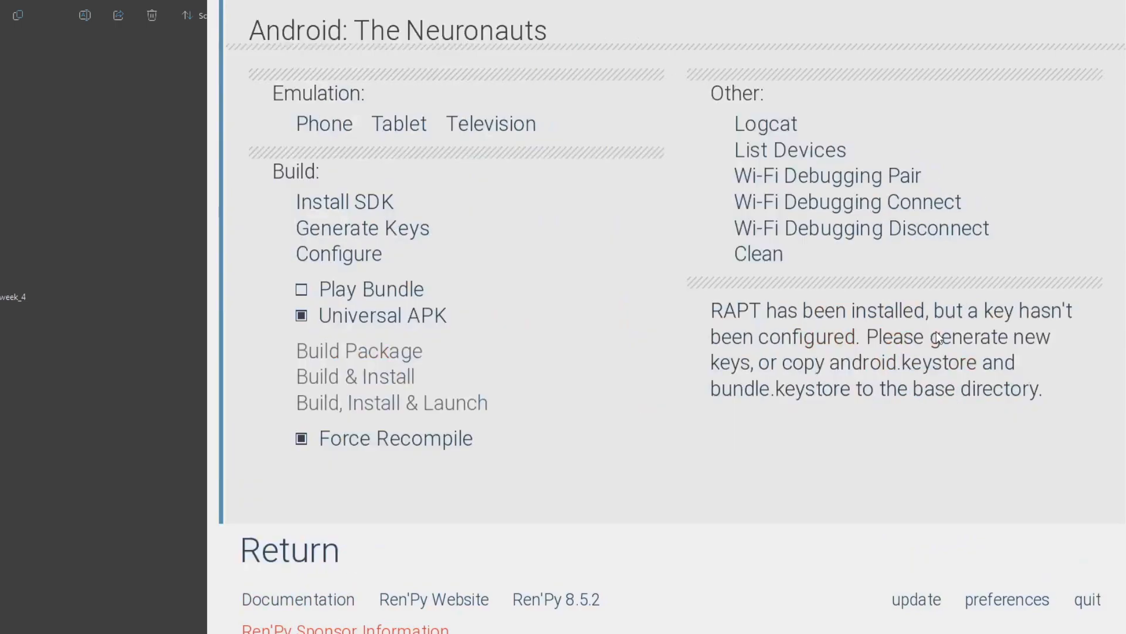
{"action": "left_click", "coordinate": [323, 289]}
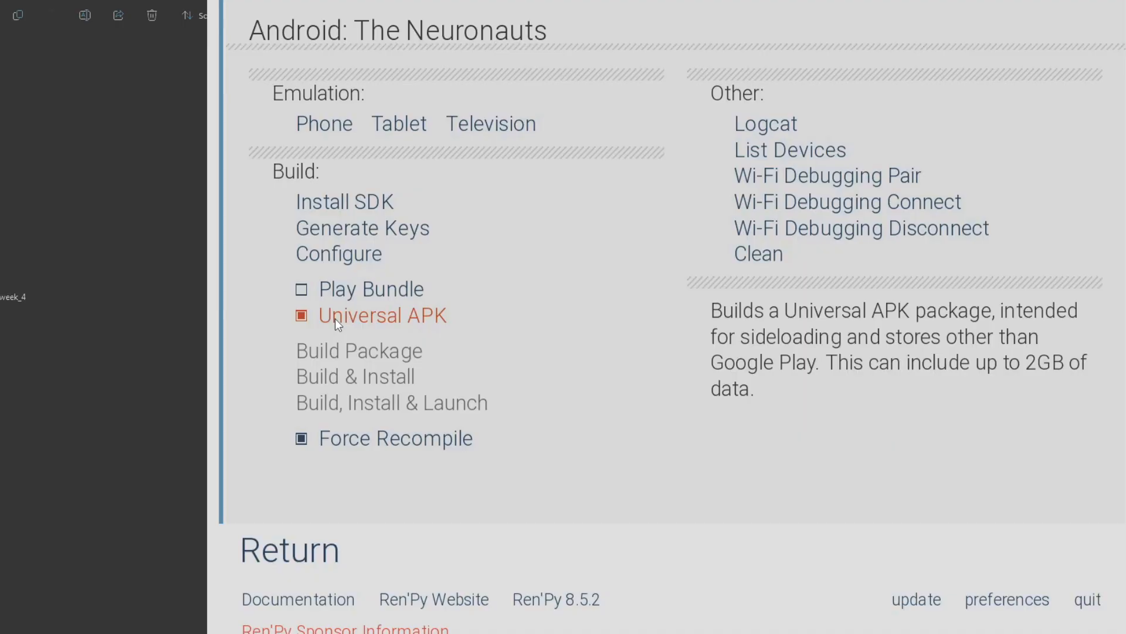
- Start generating the Android signing keys and replace the default organization name with "The Neuronaut"
{"action": "left_click", "coordinate": [371, 228]}
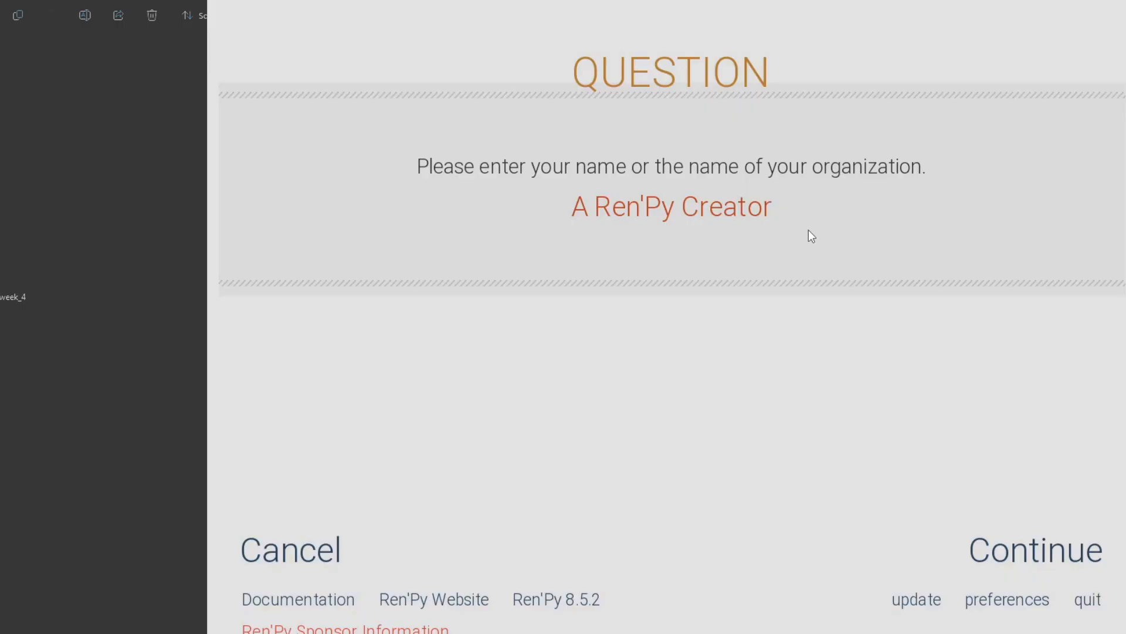
{"action": "key", "text": "BackSpace"}
{"action": "key", "text": "BackSpace"}
{"action": "key", "text": "BackSpace"}
{"action": "key", "text": "BackSpace"}
{"action": "key", "text": "BackSpace"}
{"action": "key", "text": "BackSpace"}
{"action": "key", "text": "BackSpace"}
{"action": "key", "text": "BackSpace"}
{"action": "key", "text": "BackSpace"}
{"action": "key", "text": "BackSpace"}
{"action": "key", "text": "BackSpace"}
{"action": "key", "text": "BackSpace"}
{"action": "key", "text": "BackSpace"}
{"action": "key", "text": "BackSpace"}
{"action": "key", "text": "BackSpace"}
{"action": "key", "text": "BackSpace"}
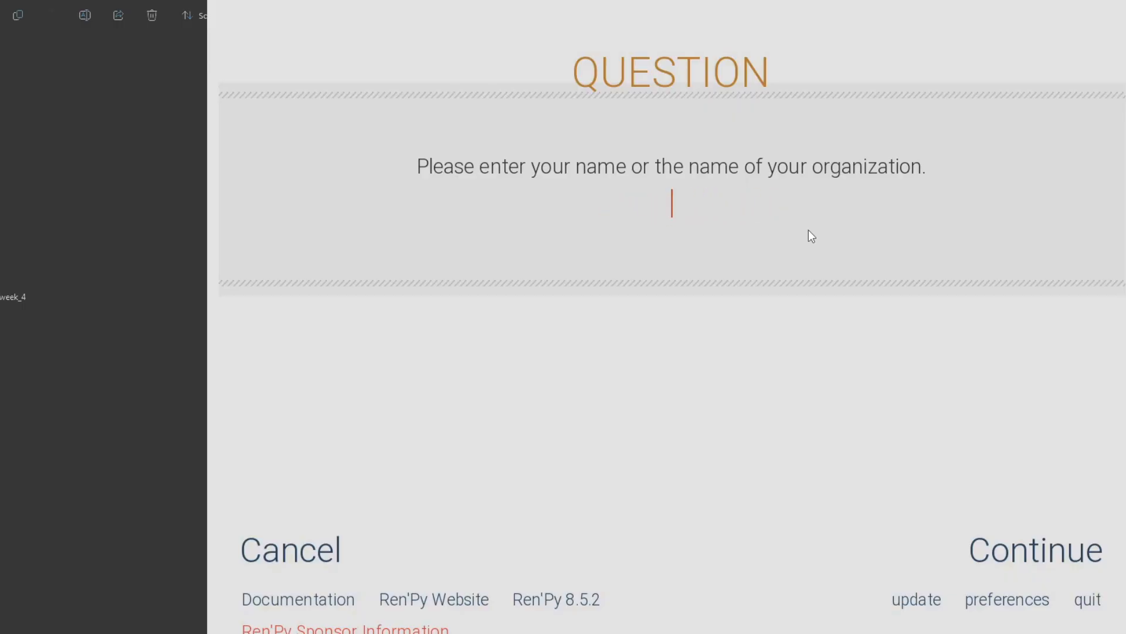
{"action": "key", "text": "Return"}
{"action": "type", "text": "teh"}
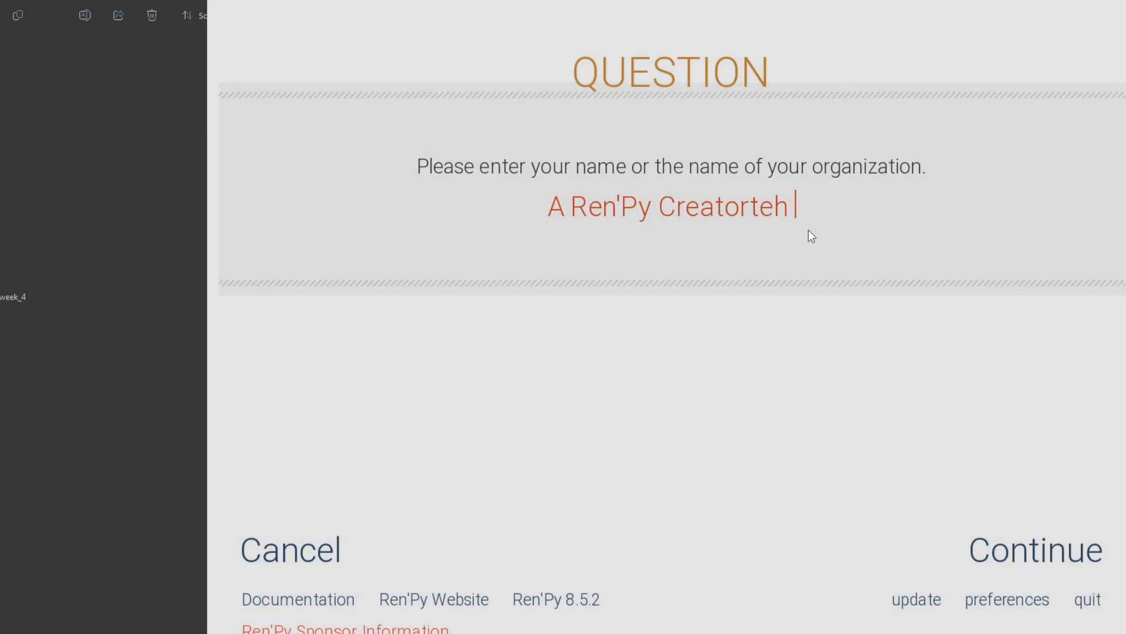
{"action": "key", "text": "BackSpace"}
{"action": "key", "text": "BackSpace"}
{"action": "key", "text": "BackSpace"}
{"action": "key", "text": "BackSpace"}
{"action": "key", "text": "BackSpace"}
{"action": "key", "text": "BackSpace"}
{"action": "key", "text": "BackSpace"}
{"action": "key", "text": "BackSpace"}
{"action": "key", "text": "BackSpace"}
{"action": "key", "text": "BackSpace"}
{"action": "key", "text": "BackSpace"}
{"action": "key", "text": "BackSpace"}
{"action": "key", "text": "BackSpace"}
{"action": "key", "text": "BackSpace"}
{"action": "key", "text": "BackSpace"}
{"action": "key", "text": "BackSpace"}
{"action": "key", "text": "BackSpace"}
{"action": "key", "text": "BackSpace"}
{"action": "key", "text": "BackSpace"}
{"action": "key", "text": "BackSpace"}
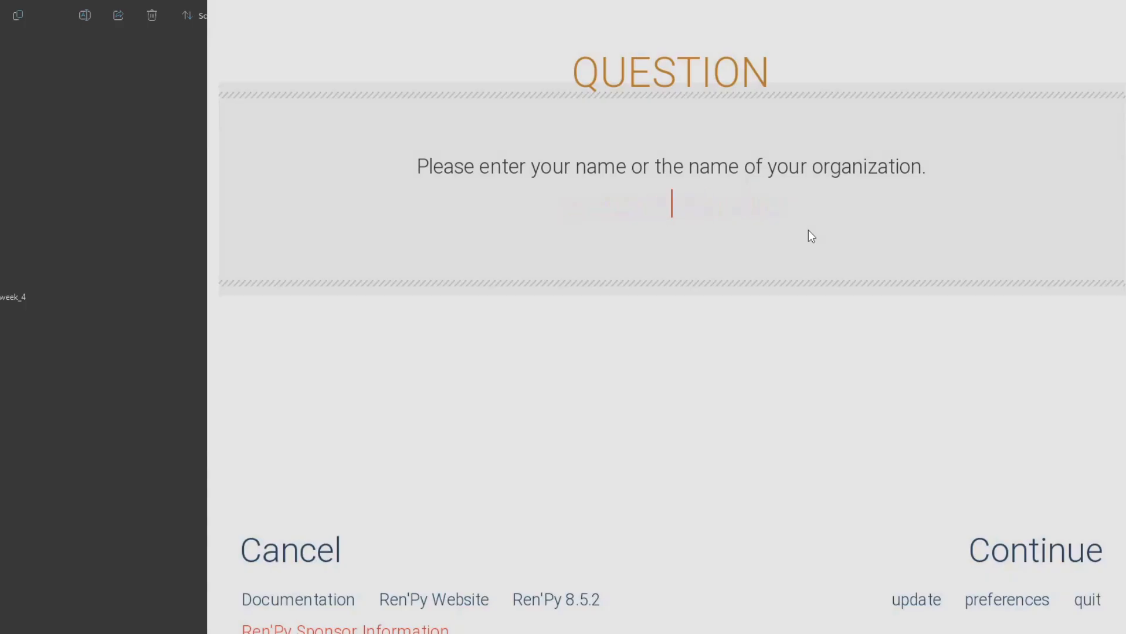
{"action": "type", "text": "The Neuronaut"}
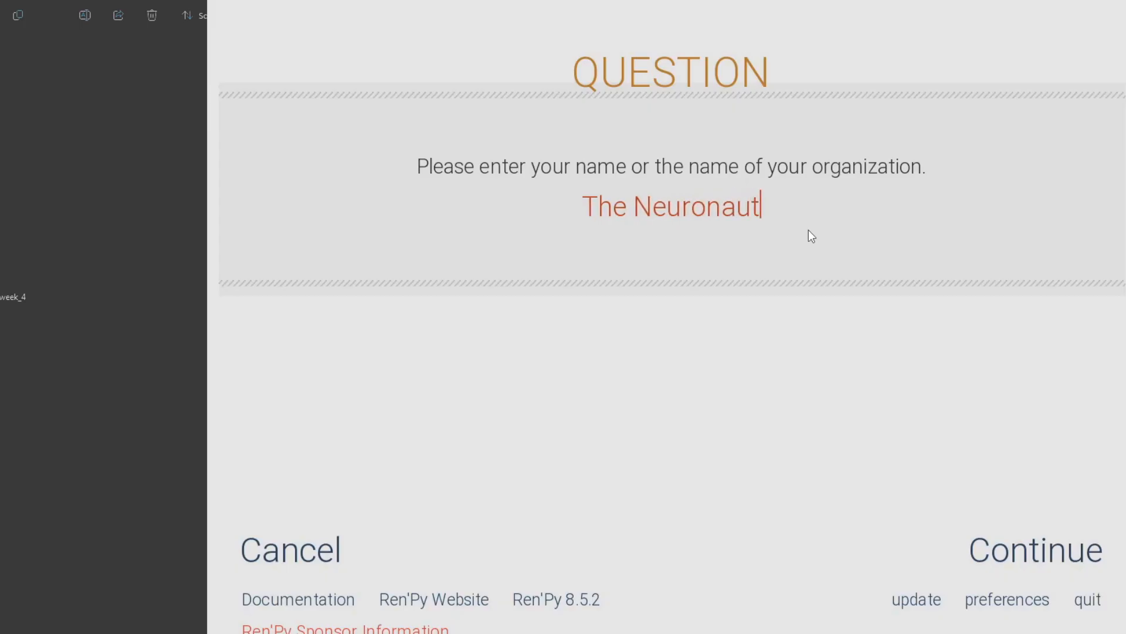
{"action": "left_click", "coordinate": [1061, 551]}
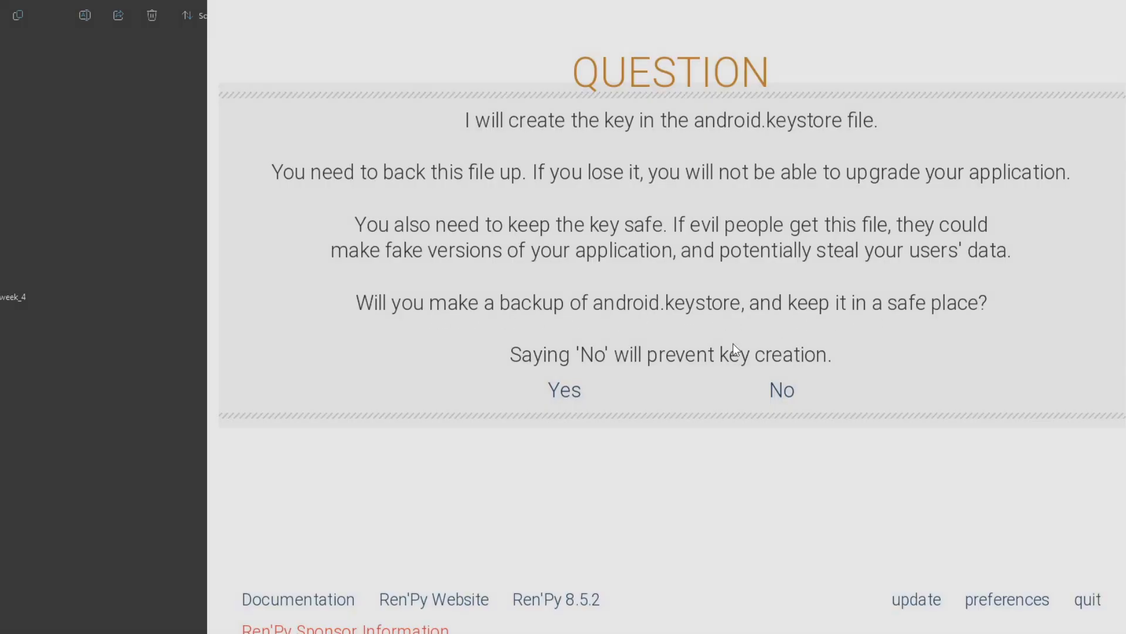
- Create the signing keys by agreeing to back them up, and locate android.keystore and bundle.keystore in the project folder
{"action": "left_click", "coordinate": [567, 392]}
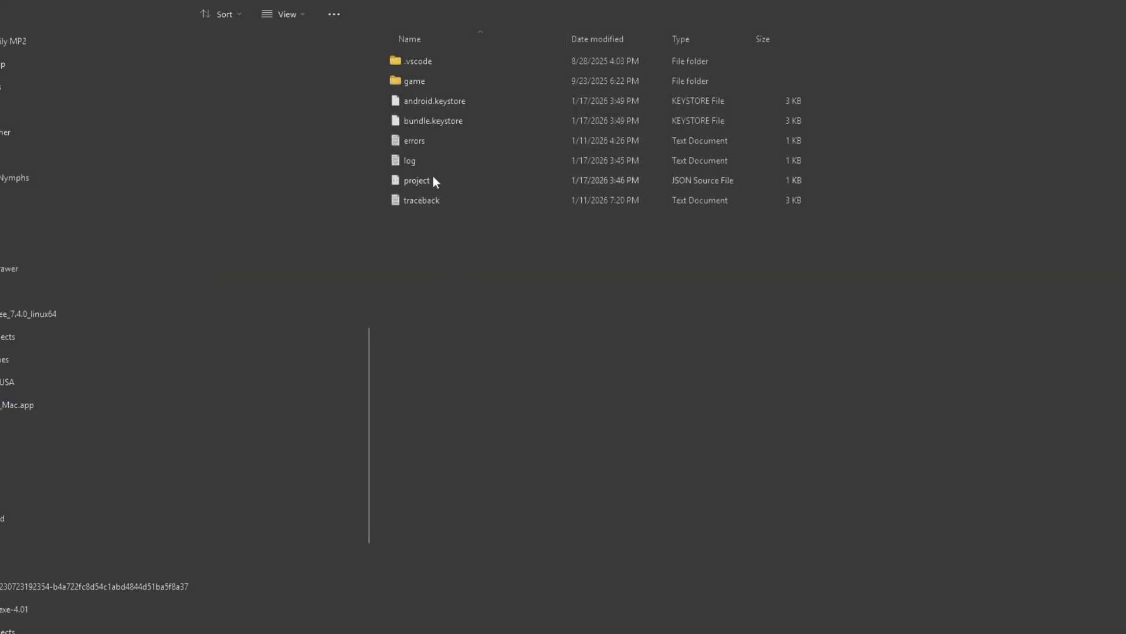
{"action": "left_click", "coordinate": [443, 126]}
{"action": "left_click", "coordinate": [466, 107]}
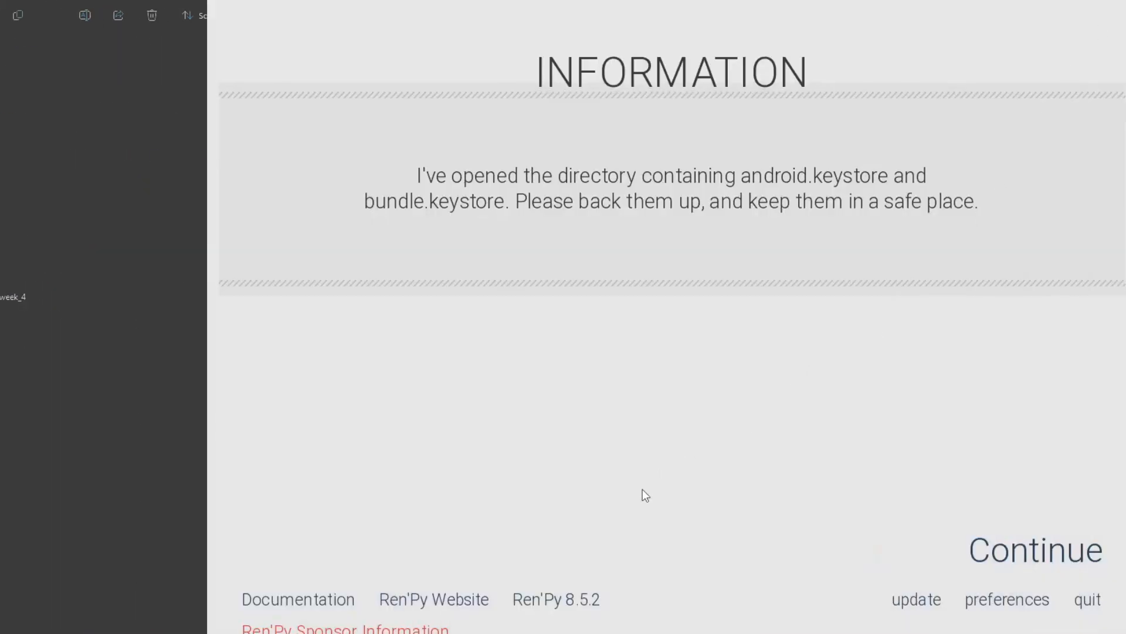
{"action": "left_click", "coordinate": [1036, 549]}
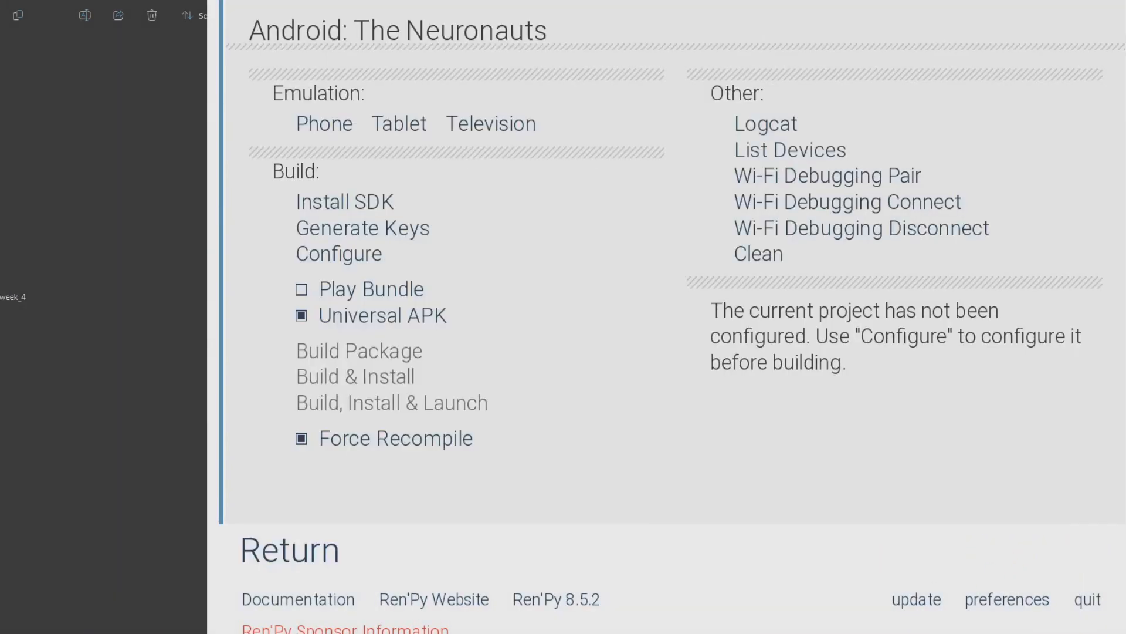
- Start the Android configuration and accept "The Neuronauts" as both the full and short application name
{"action": "left_click", "coordinate": [342, 262]}
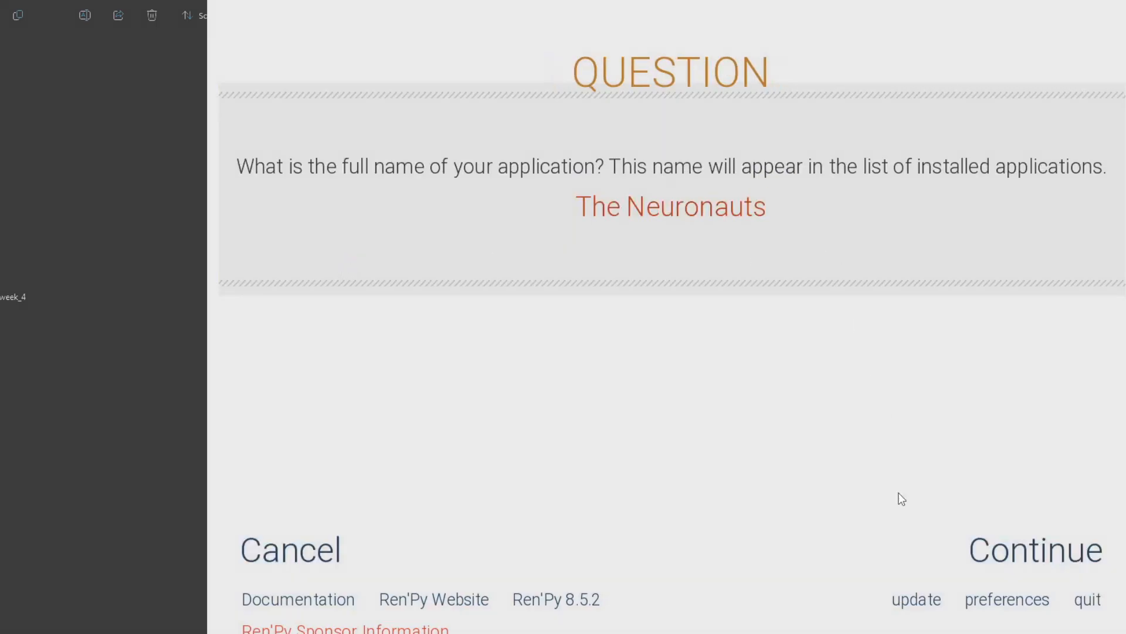
{"action": "left_click", "coordinate": [981, 553]}
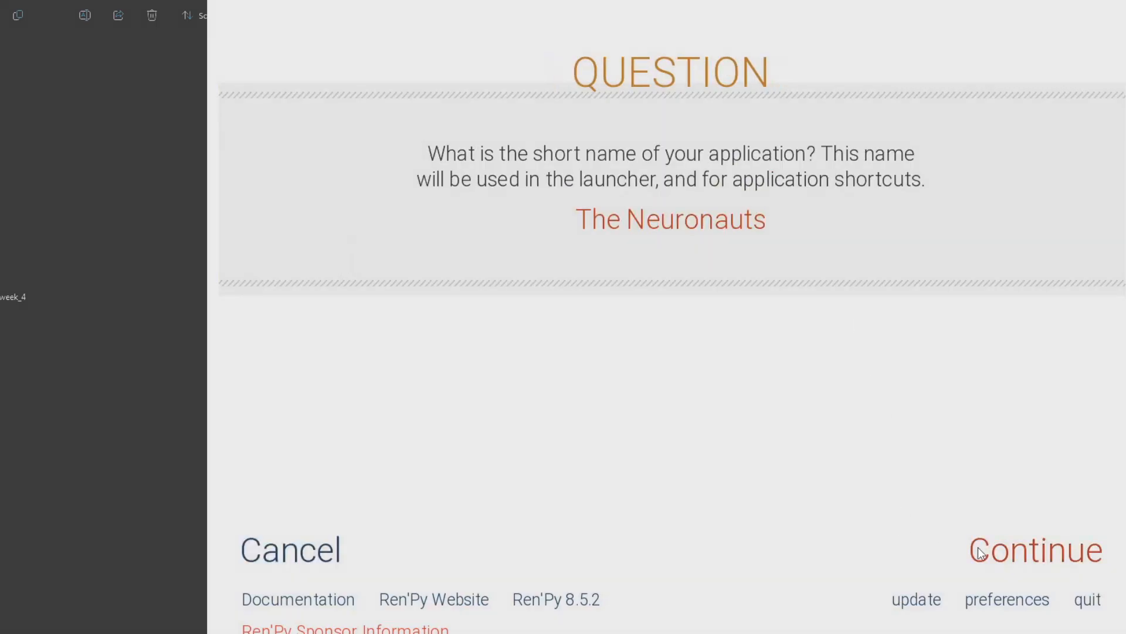
{"action": "left_click", "coordinate": [981, 552]}
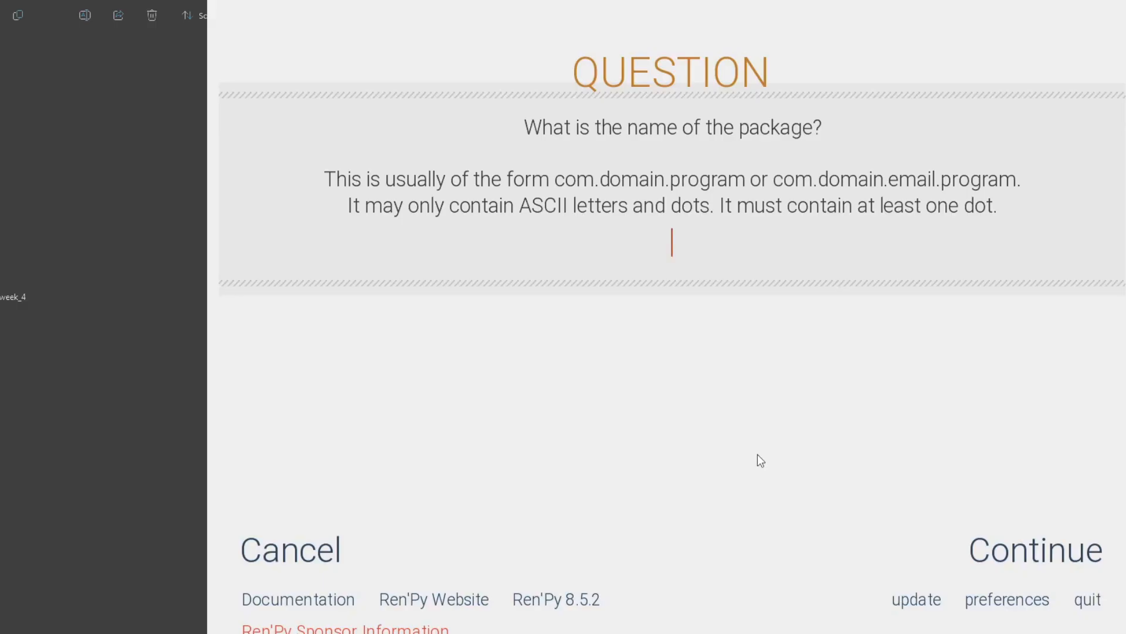
- Set the Android package name to com.the_neuronauts.theneuronaut
{"action": "type", "text": "com."}
{"action": "type", "text": "the_n"}
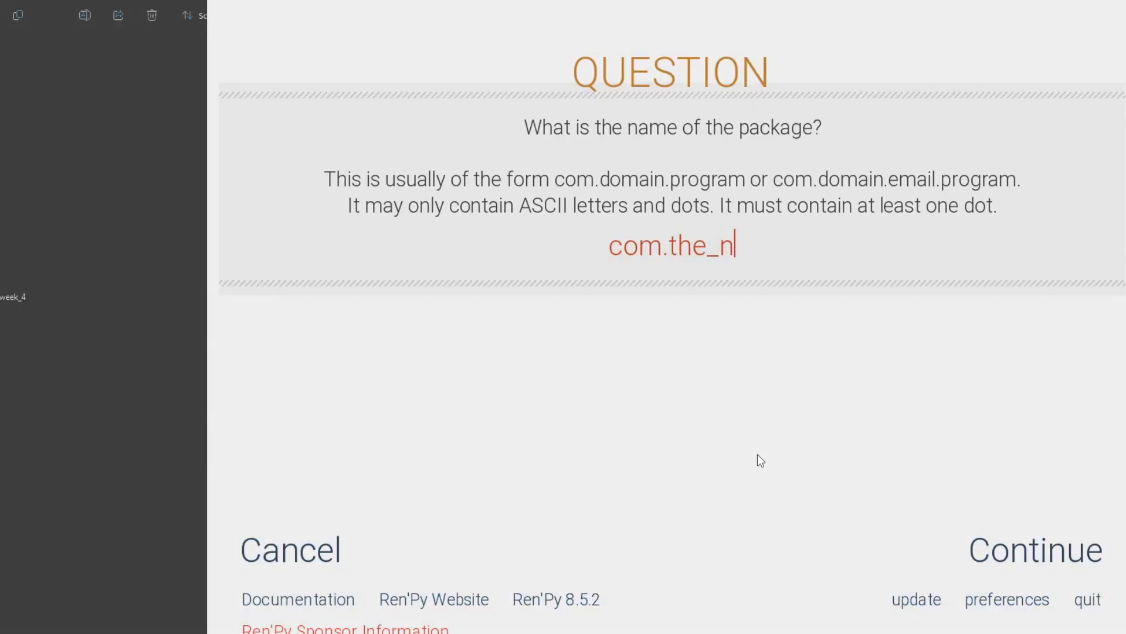
{"action": "type", "text": "euronaut"}
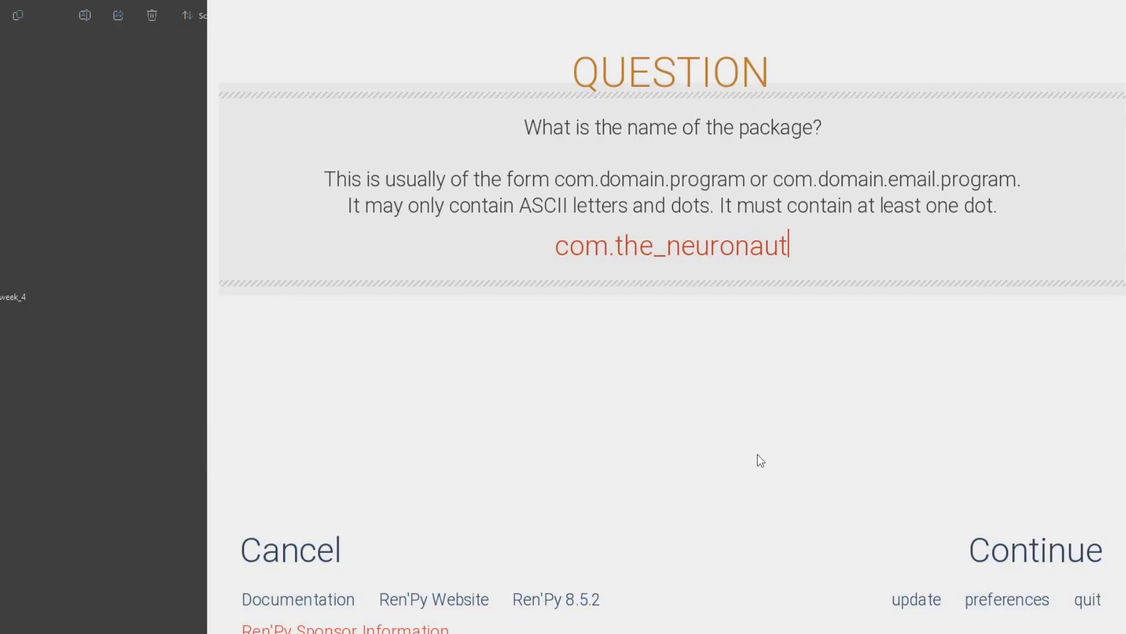
{"action": "type", "text": "s."}
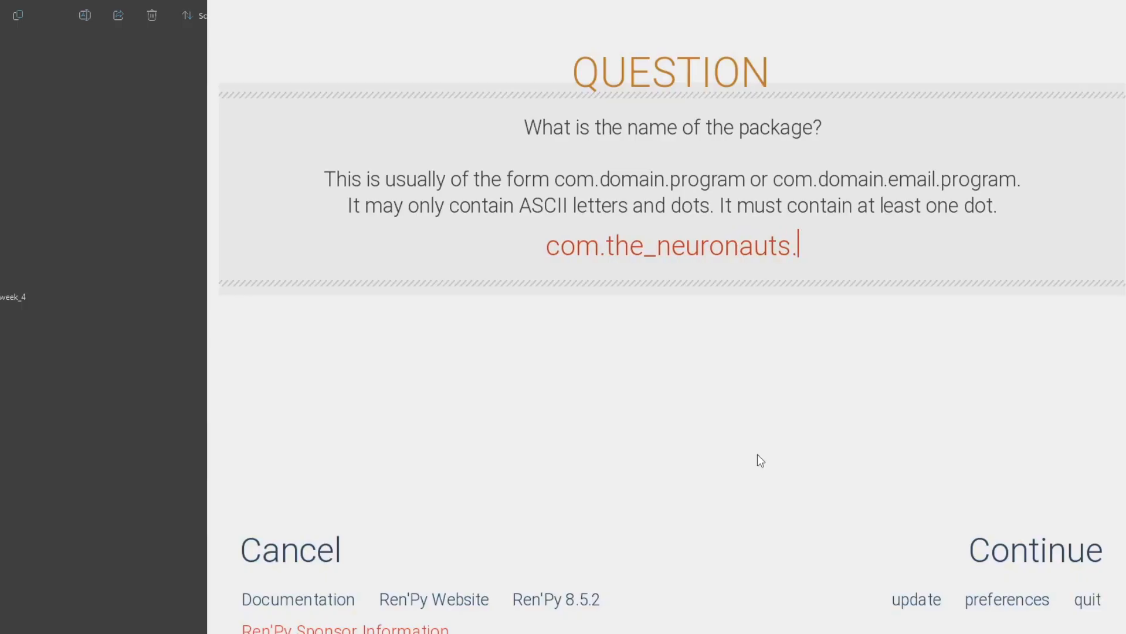
{"action": "type", "text": "theneu"}
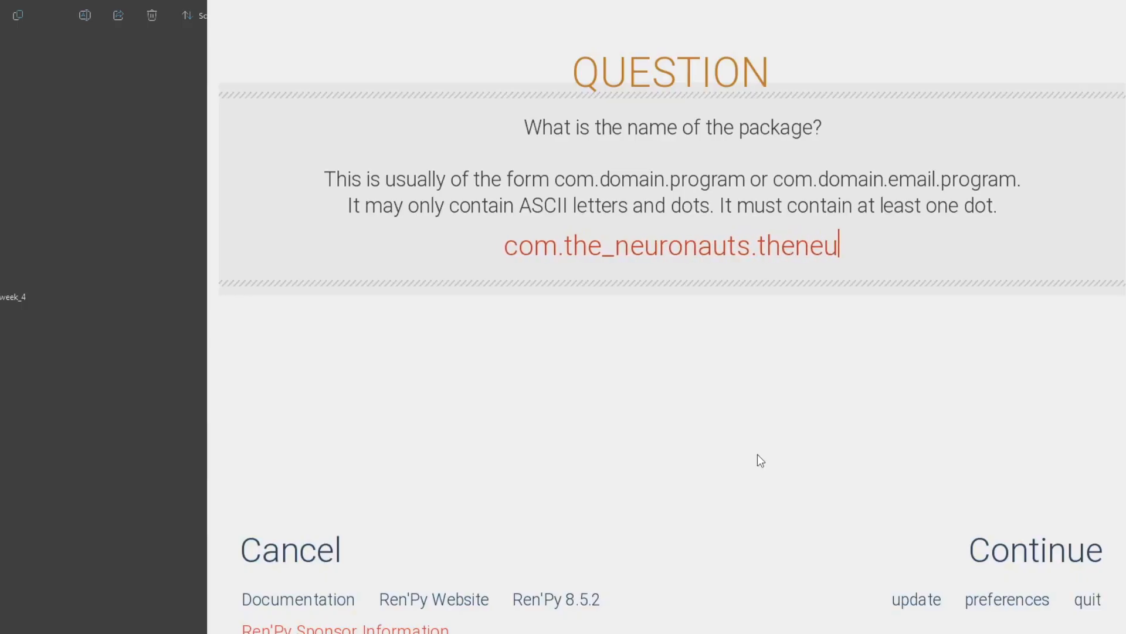
{"action": "type", "text": "ronaut"}
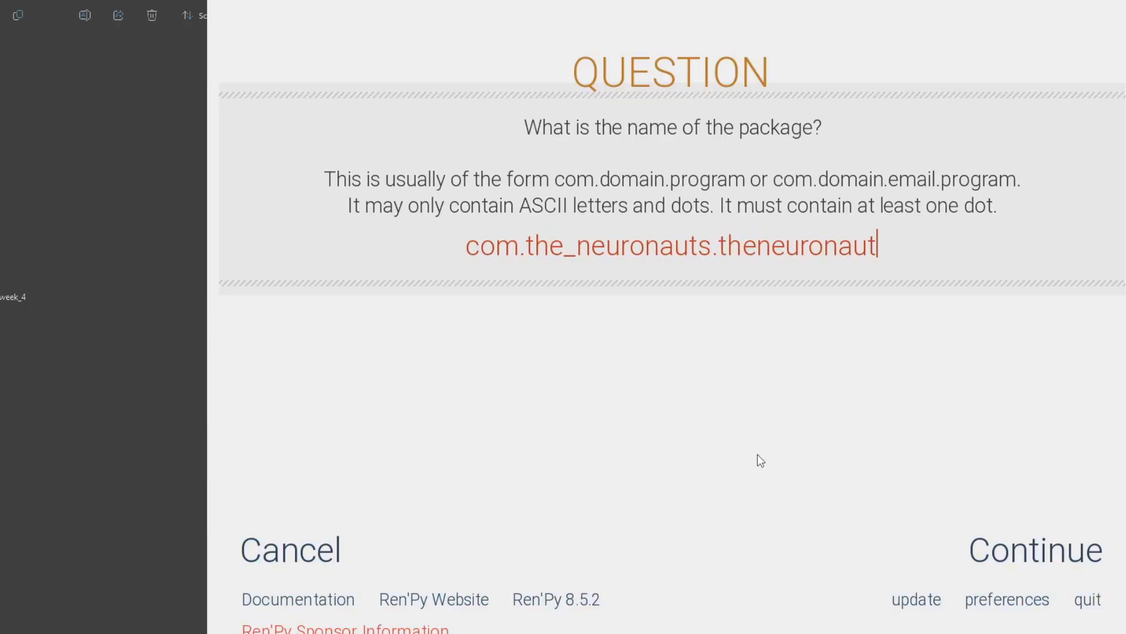
{"action": "left_click", "coordinate": [981, 554]}
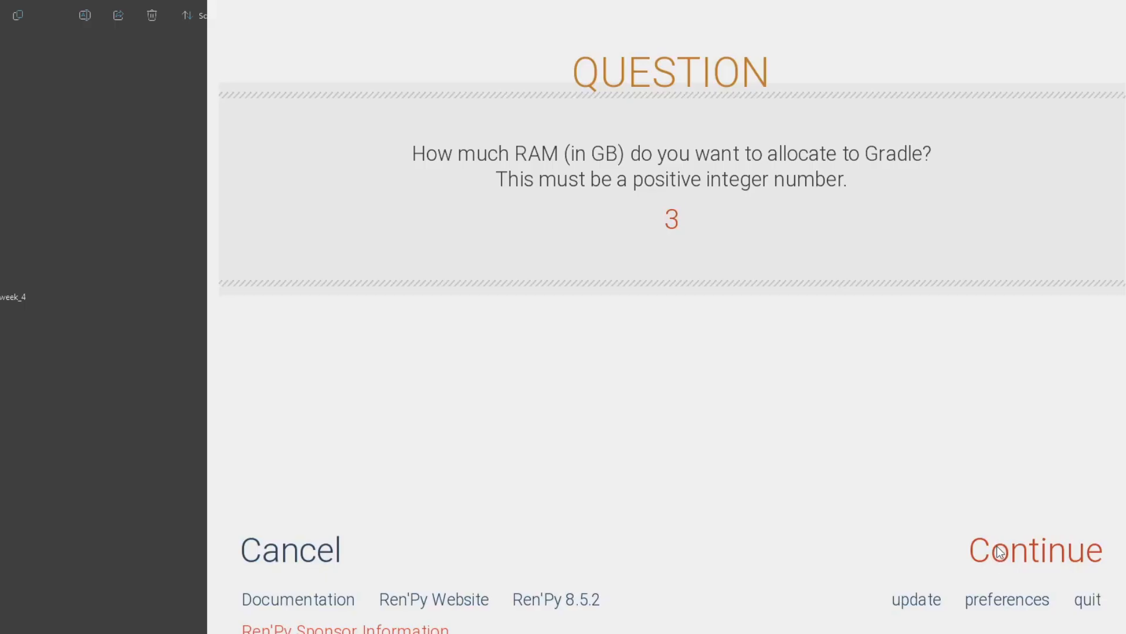
- Accept 3 GB of RAM for Gradle, landscape orientation, and neither app store for in-app purchasing
{"action": "left_click", "coordinate": [996, 550]}
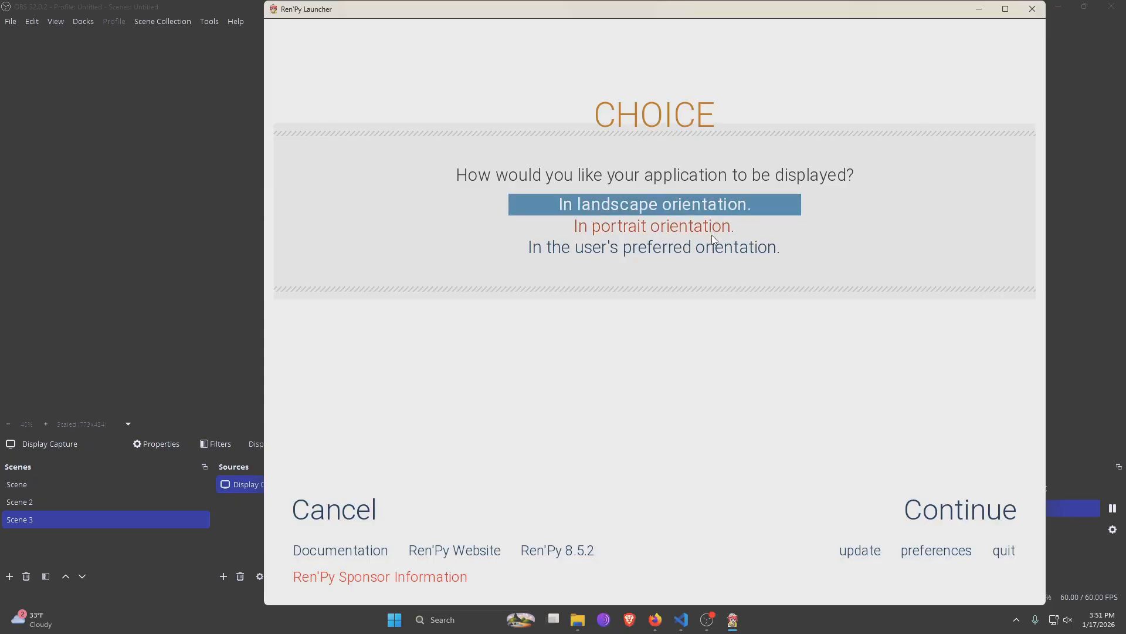
{"action": "left_click", "coordinate": [912, 512]}
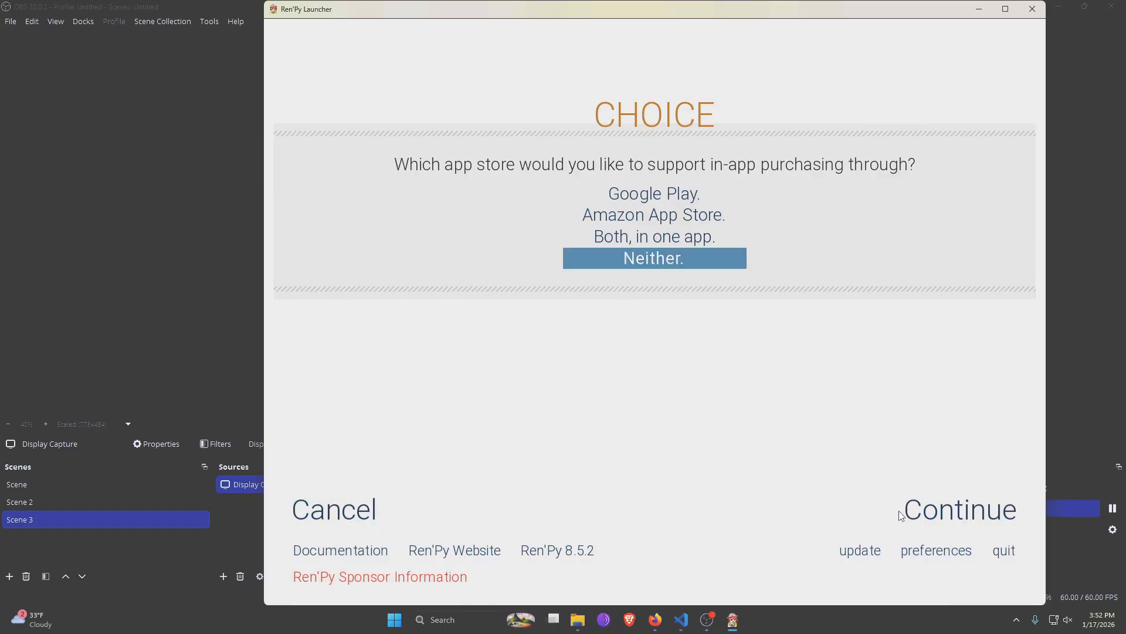
{"action": "left_click", "coordinate": [953, 514]}
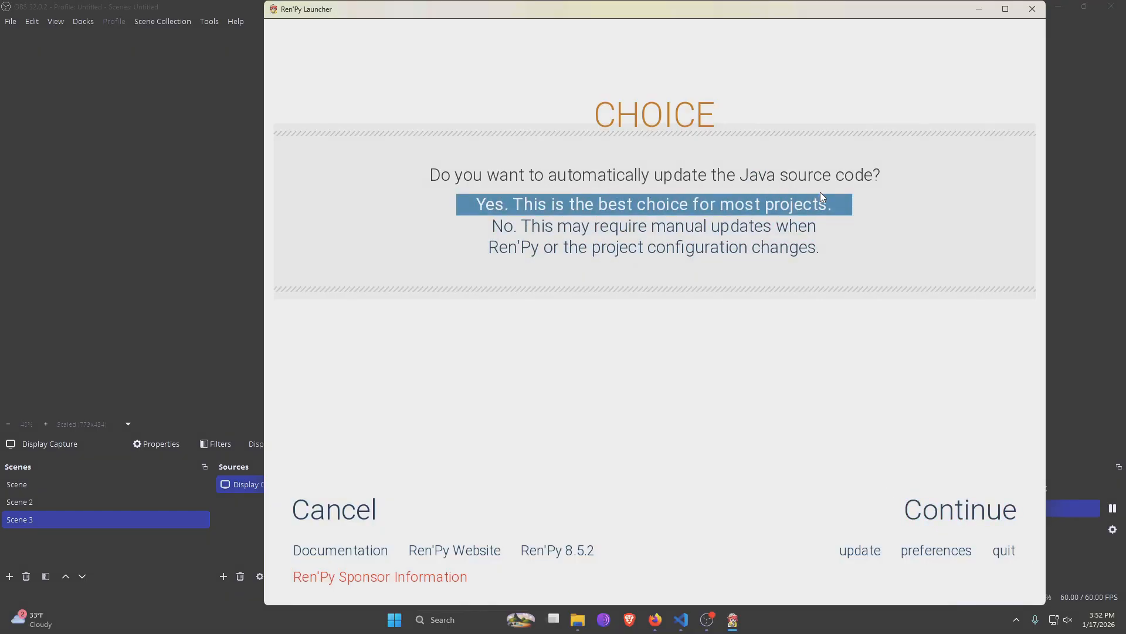
- Accept automatic Java source updates for The Neuronauts and try to build its Android package
{"action": "left_click", "coordinate": [930, 516]}
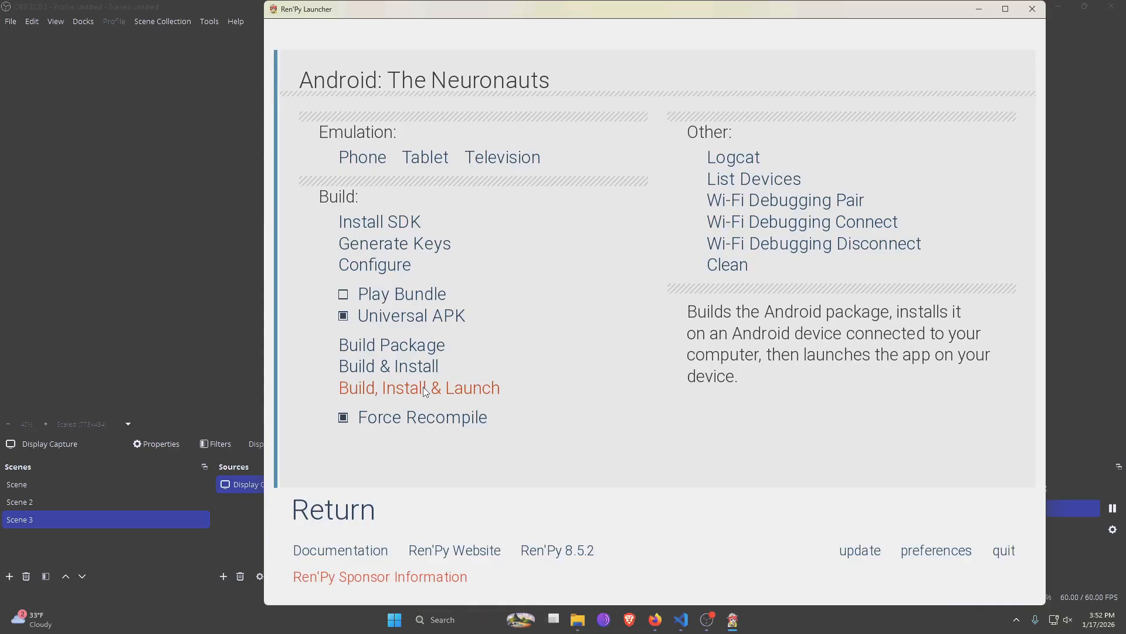
{"action": "left_click", "coordinate": [421, 347]}
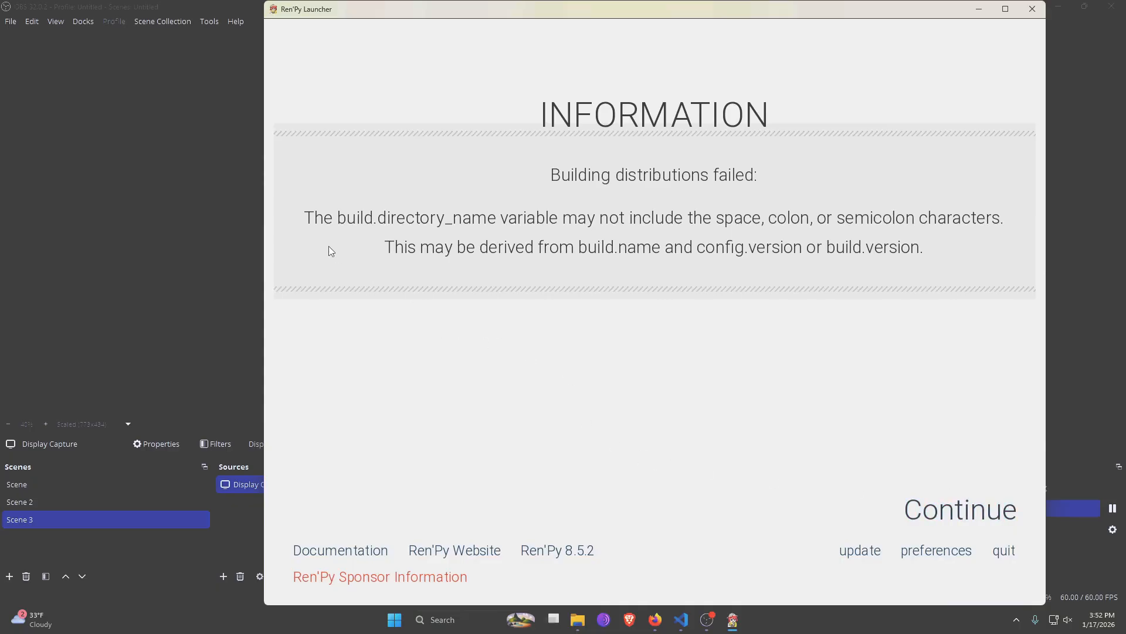
{"action": "left_click", "coordinate": [913, 508]}
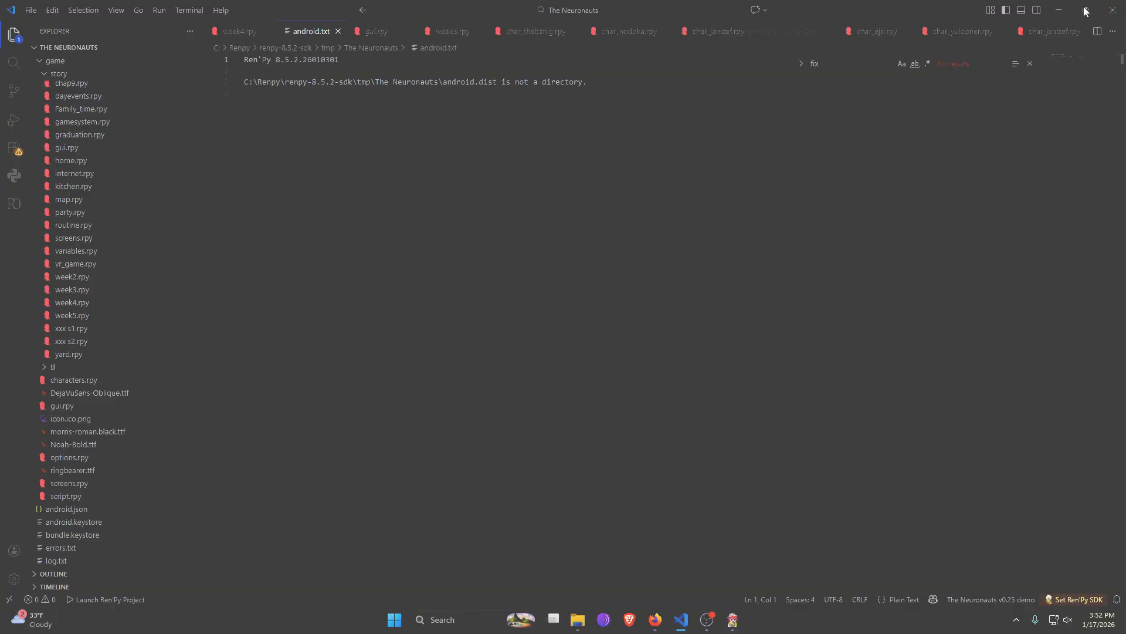
{"action": "left_click", "coordinate": [1065, 7]}
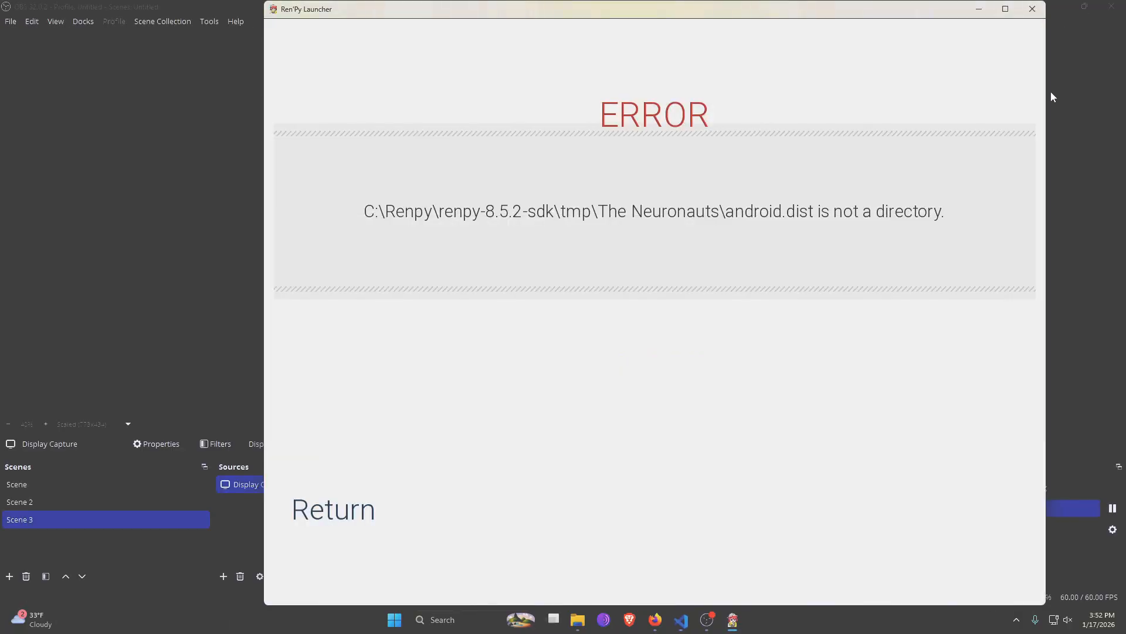
- Reopen the Android configuration of The Neuronauts and accept "The Neuronauts" as the full application name
{"action": "left_click", "coordinate": [333, 509]}
{"action": "left_click", "coordinate": [389, 274]}
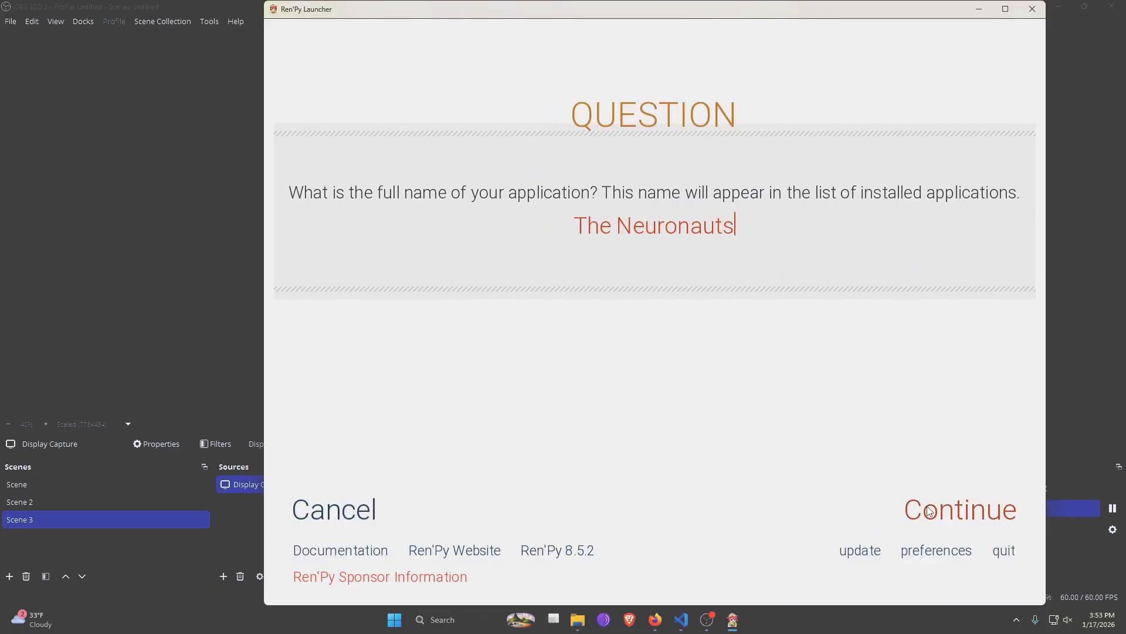
{"action": "left_click", "coordinate": [928, 508]}
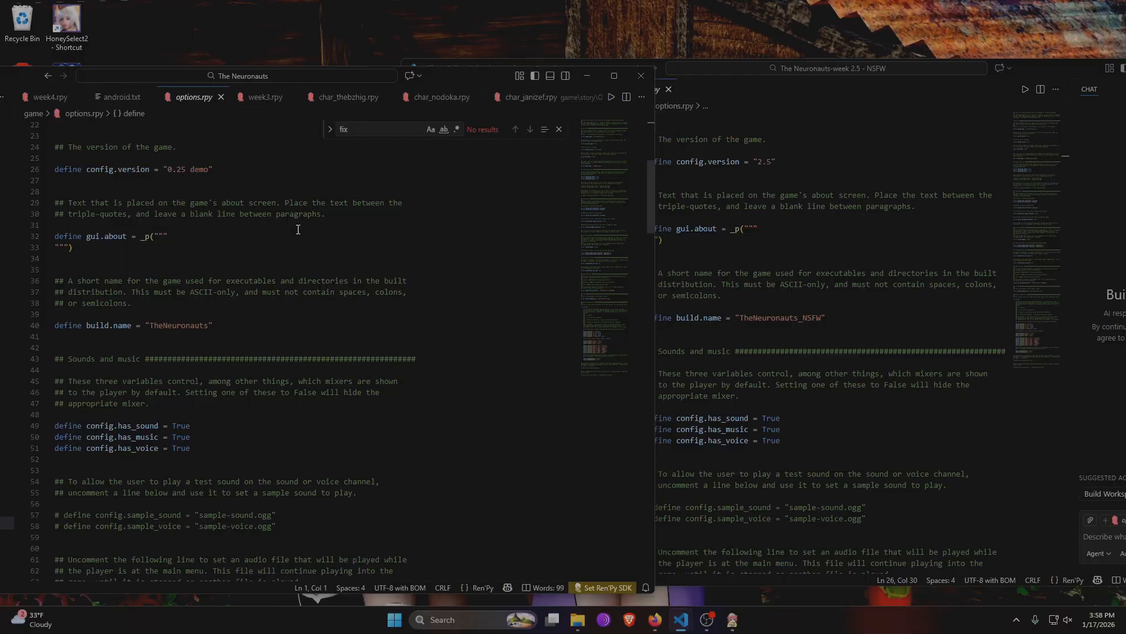
- Review the version and build name definitions in options.rpy of the The Neuronauts-week 2.5 - NSFW project
{"action": "left_click", "coordinate": [800, 92]}
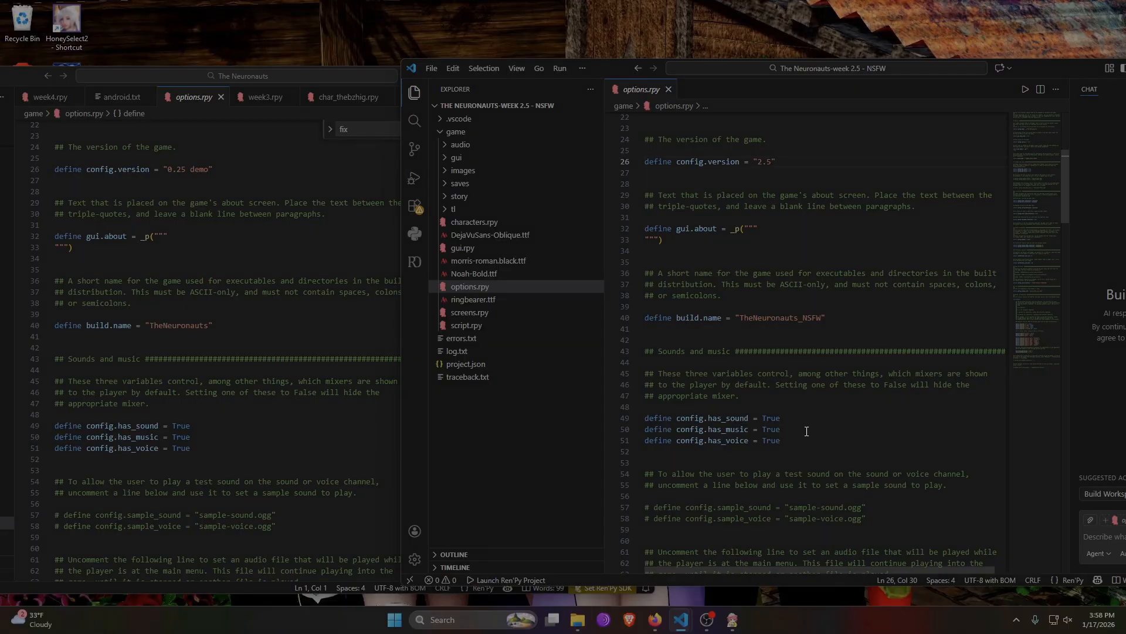
{"action": "scroll", "coordinate": [806, 432], "scroll_direction": "down", "scroll_amount": 10}
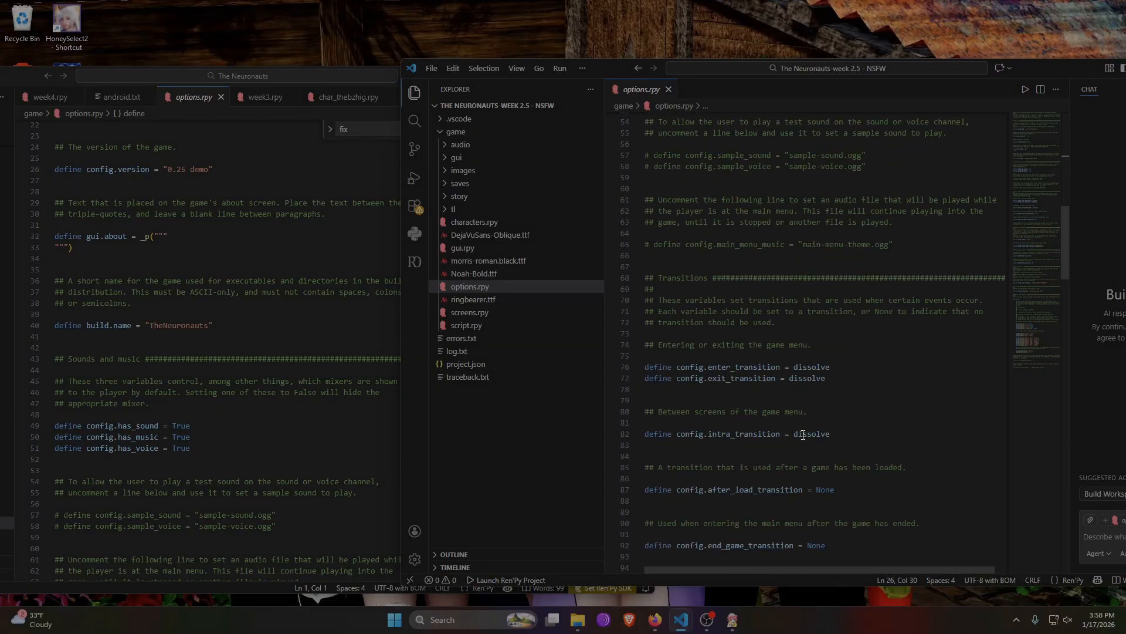
{"action": "scroll", "coordinate": [795, 445], "scroll_direction": "down", "scroll_amount": 3}
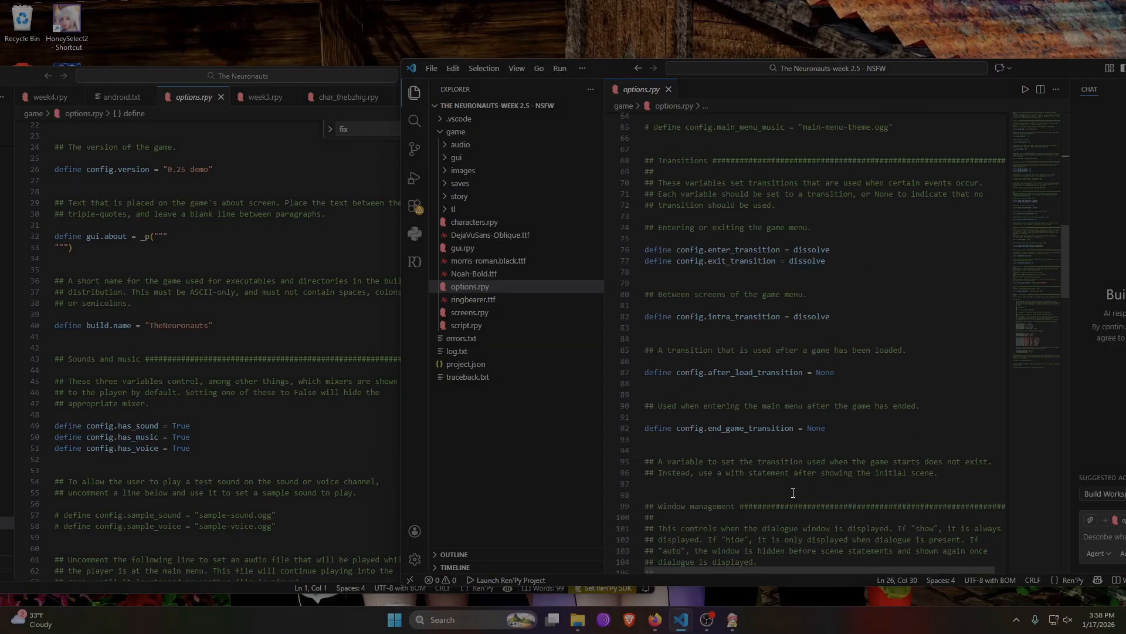
{"action": "scroll", "coordinate": [793, 491], "scroll_direction": "up", "scroll_amount": 6}
{"action": "scroll", "coordinate": [794, 492], "scroll_direction": "up", "scroll_amount": 5}
{"action": "scroll", "coordinate": [793, 386], "scroll_direction": "up", "scroll_amount": 2}
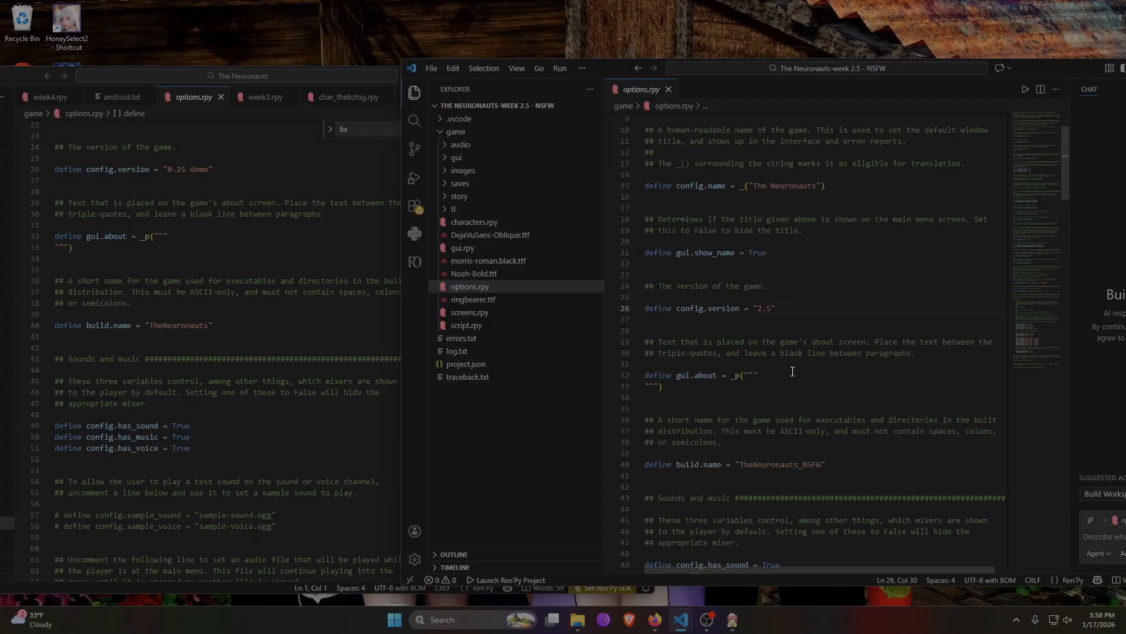
{"action": "scroll", "coordinate": [185, 268], "scroll_direction": "up", "scroll_amount": 3}
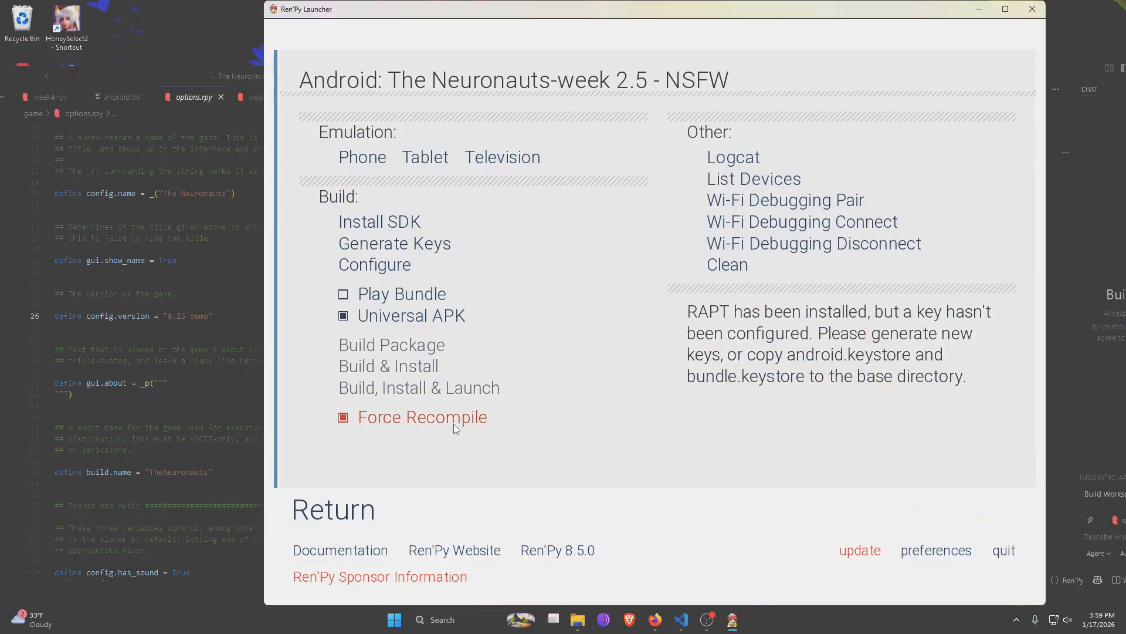
- Start the Android configuration for The Neuronauts-week 2.5 - NSFW and accept "The Neuronauts" as full and short application name
{"action": "left_click", "coordinate": [387, 265]}
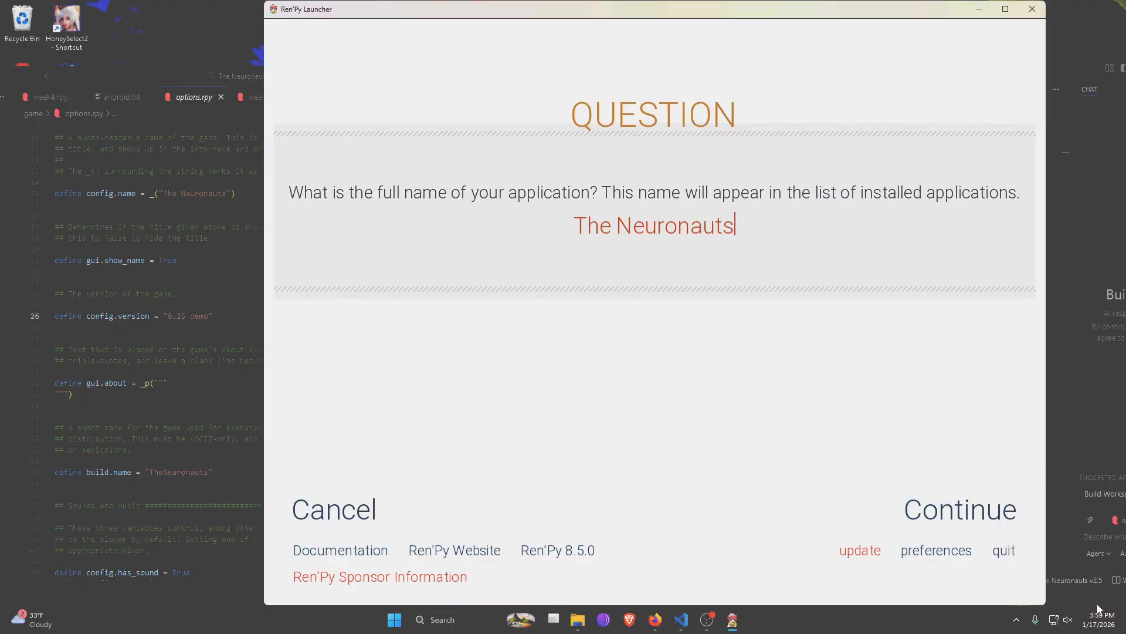
{"action": "left_click", "coordinate": [969, 525]}
{"action": "left_click", "coordinate": [970, 525]}
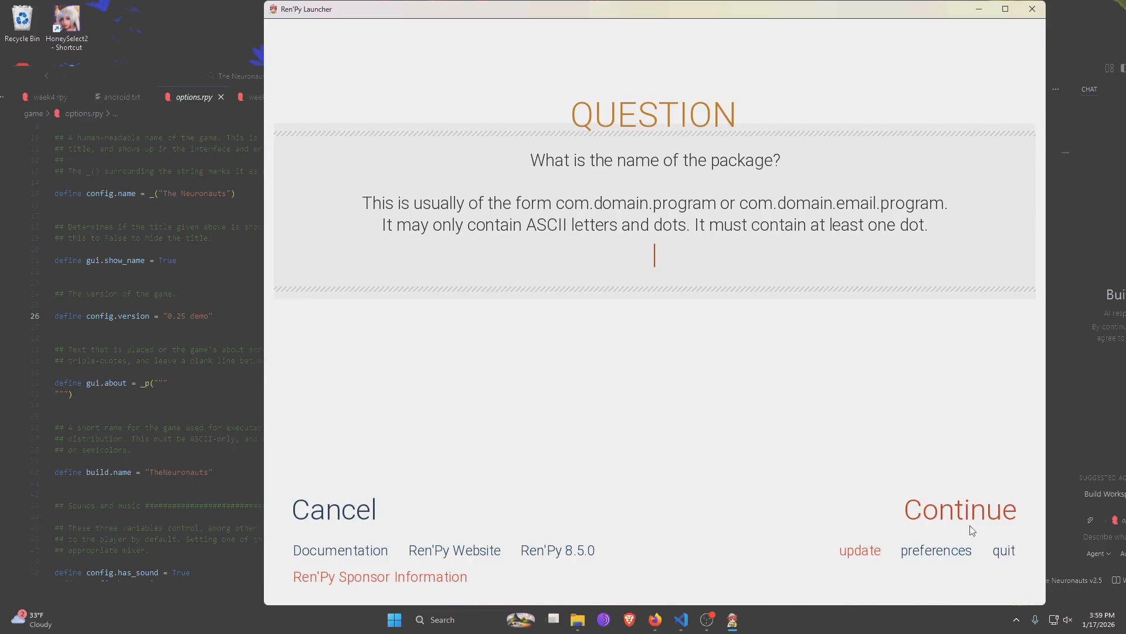
- Set the Android package name to com.neuronauts.neuronaut
{"action": "type", "text": "com.nuero"}
{"action": "type", "text": "uts"}
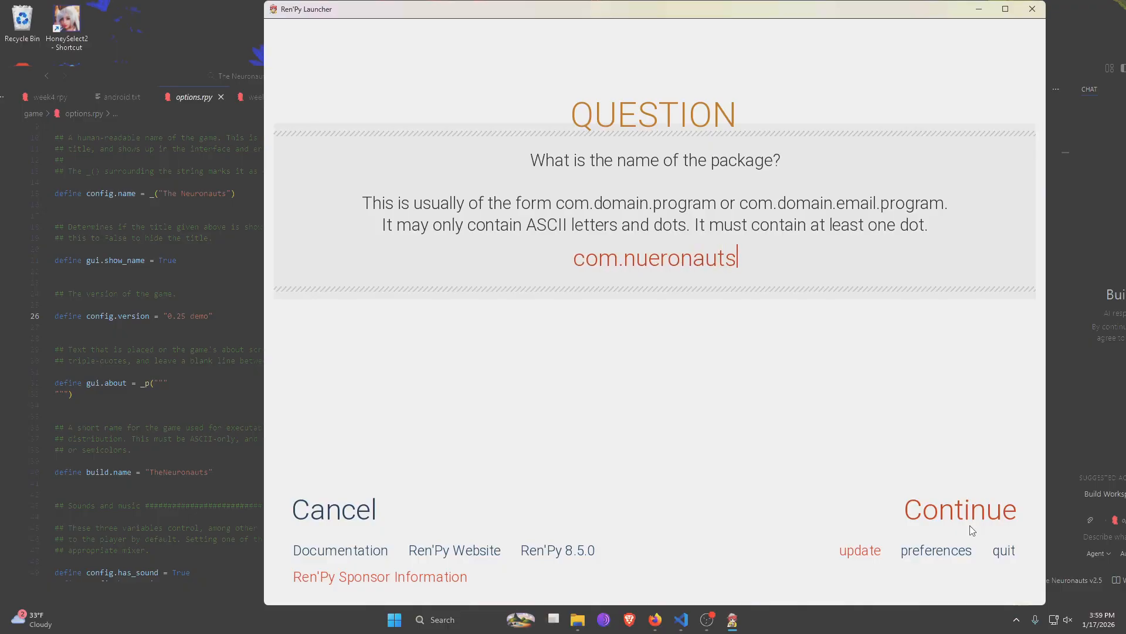
{"action": "type", "text": ".ne"}
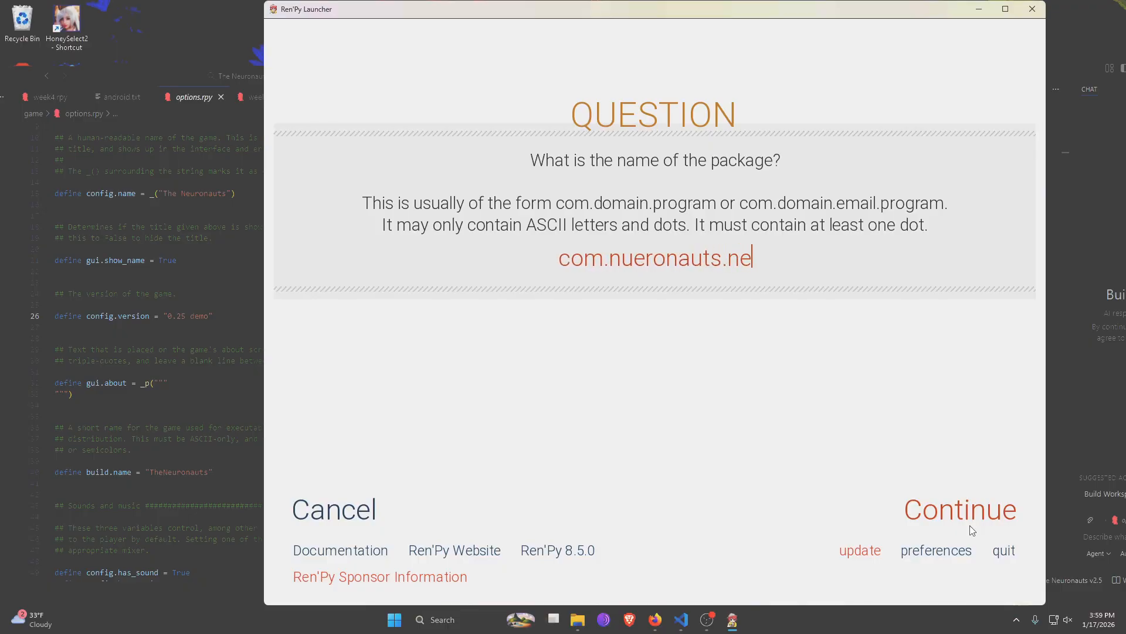
{"action": "type", "text": "uronaut"}
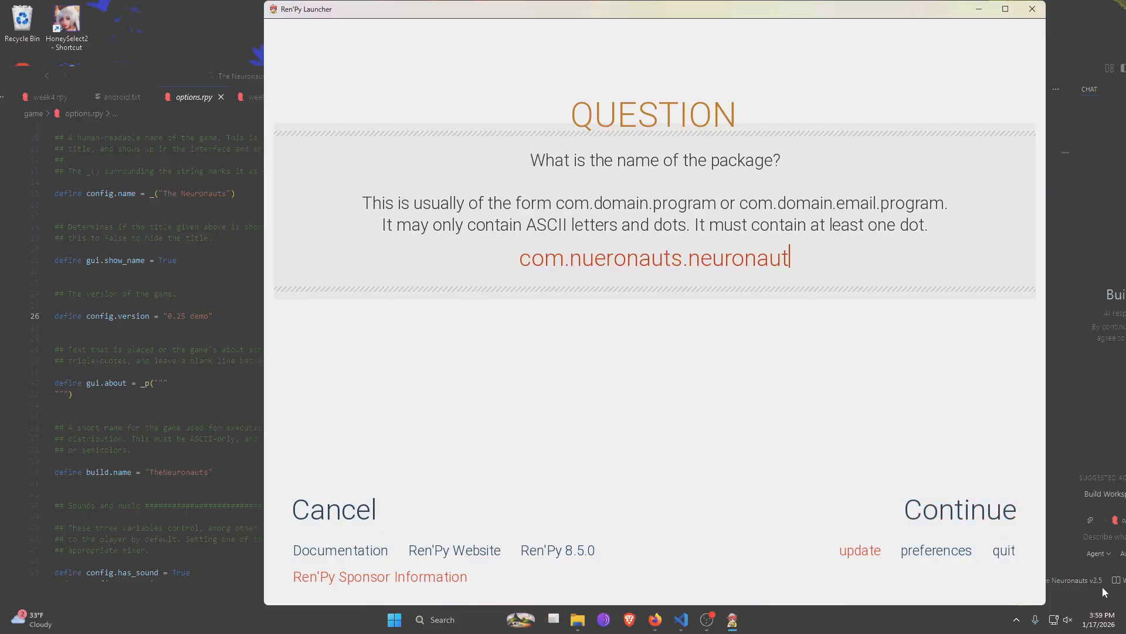
{"action": "key", "text": "Left"}
{"action": "key", "text": "Left"}
{"action": "key", "text": "Left"}
{"action": "key", "text": "Left"}
{"action": "key", "text": "Left"}
{"action": "key", "text": "Left"}
{"action": "key", "text": "Left"}
{"action": "key", "text": "Left"}
{"action": "key", "text": "Left"}
{"action": "key", "text": "Left"}
{"action": "key", "text": "Left"}
{"action": "key", "text": "Left"}
{"action": "key", "text": "Left"}
{"action": "key", "text": "Left"}
{"action": "key", "text": "Left"}
{"action": "key", "text": "Left"}
{"action": "key", "text": "Left"}
{"action": "key", "text": "Left"}
{"action": "key", "text": "Left"}
{"action": "key", "text": "Left"}
{"action": "key", "text": "Right"}
{"action": "key", "text": "Delete"}
{"action": "key", "text": "Right"}
{"action": "type", "text": "u"}
{"action": "left_click", "coordinate": [999, 521]}
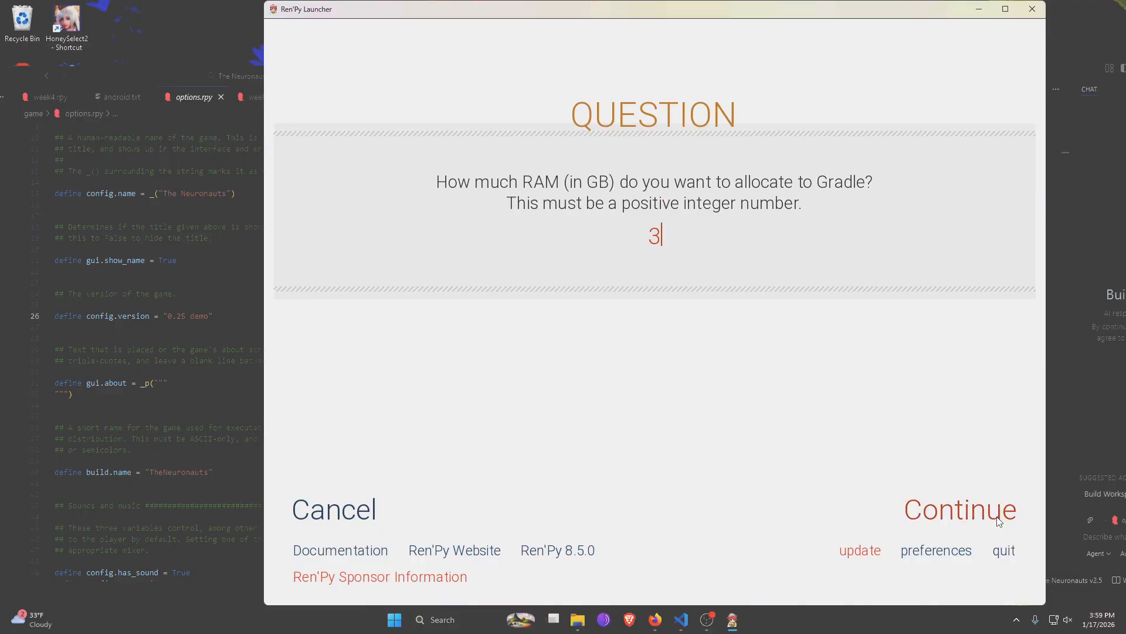
- Allocate 3 GB of RAM to Gradle and accept the default screen orientation and in-app purchasing choices
{"action": "left_click", "coordinate": [999, 521]}
{"action": "left_click", "coordinate": [999, 521]}
{"action": "left_click", "coordinate": [999, 520]}
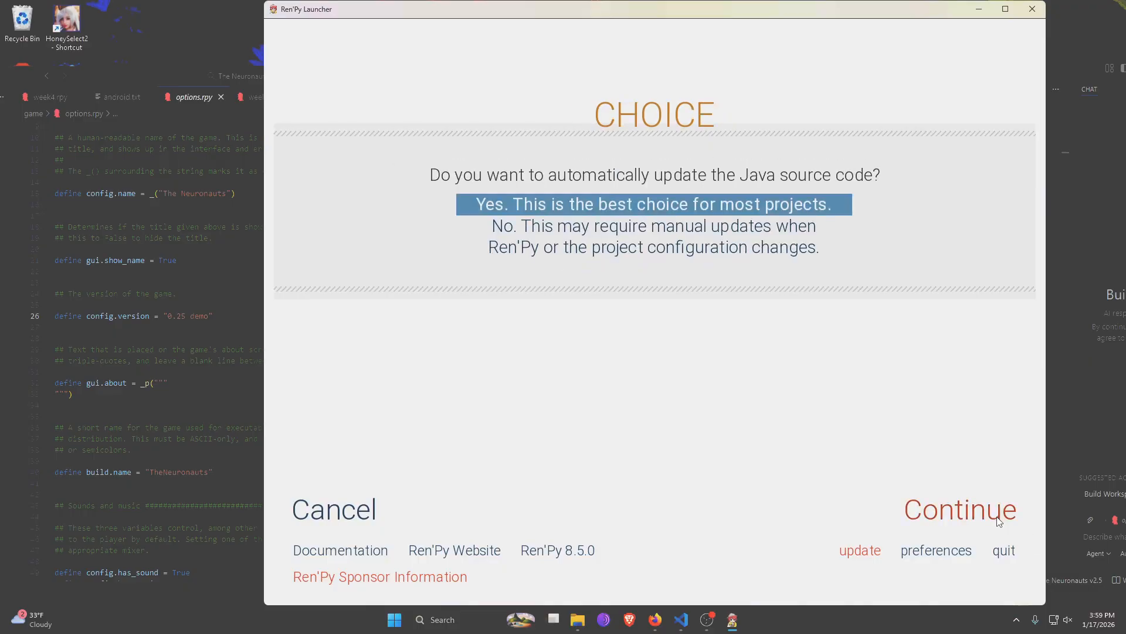
- Choose automatic Java source updates for the week 2.5 project and build its Android package
{"action": "left_click", "coordinate": [999, 521]}
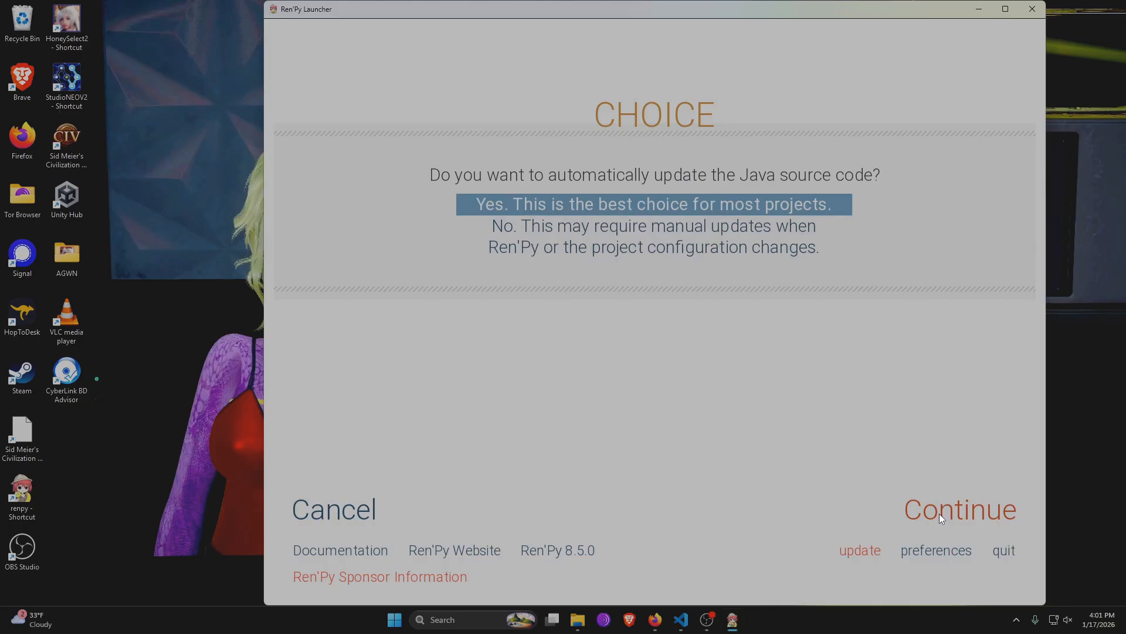
{"action": "left_click", "coordinate": [939, 513]}
{"action": "left_click", "coordinate": [410, 351]}
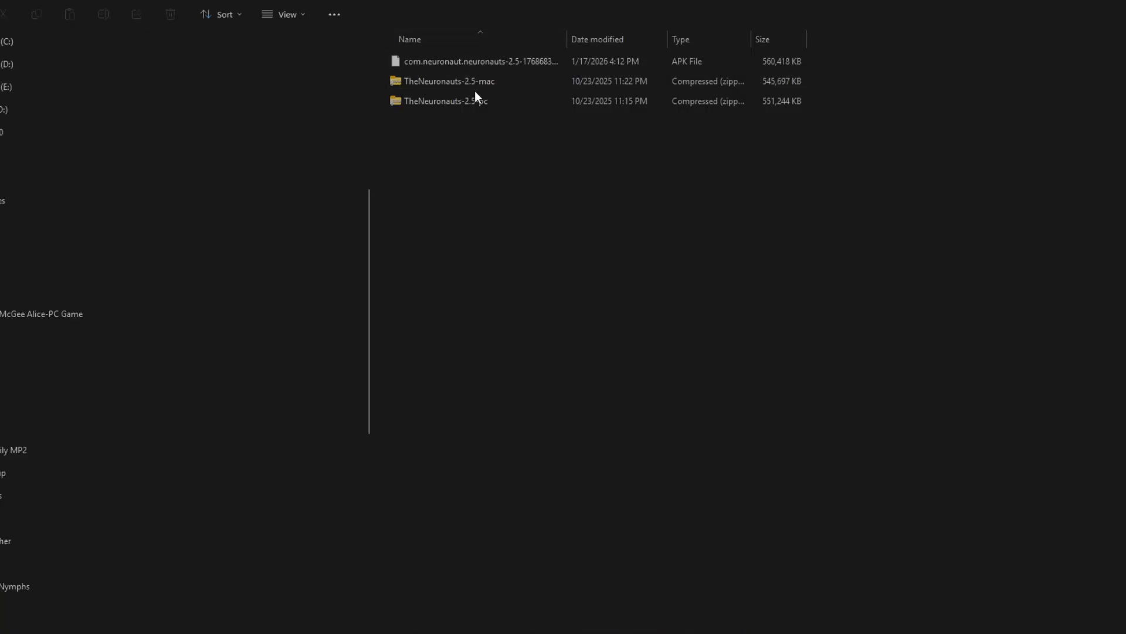
- Select the built APK file in the output folder and widen the name column to read its full file name
{"action": "left_click", "coordinate": [534, 60]}
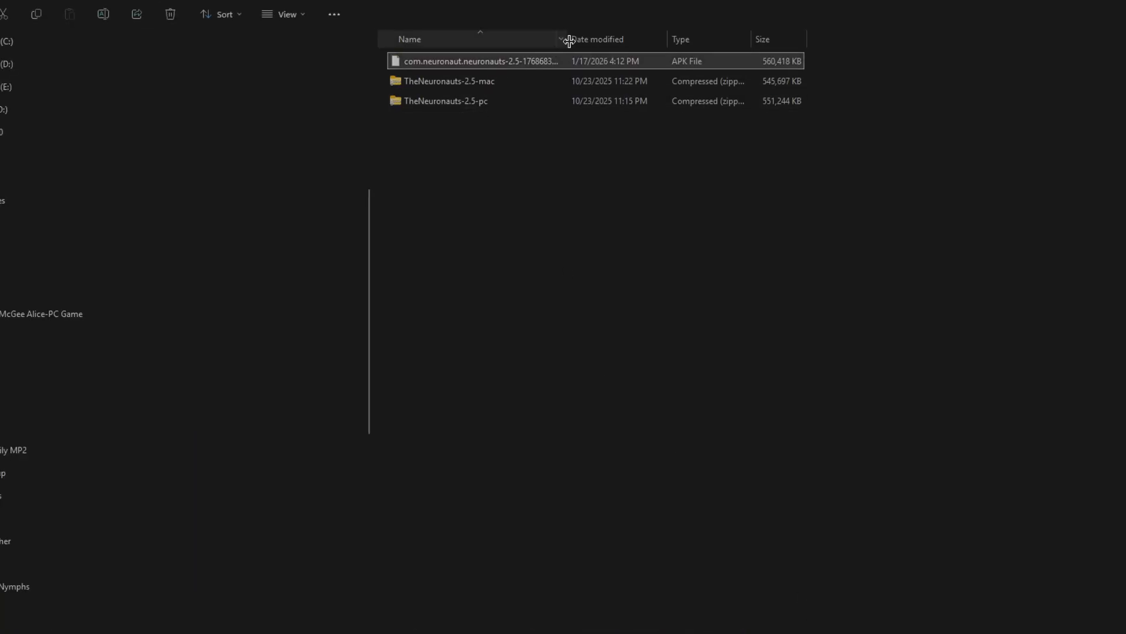
{"action": "left_click_drag", "start_coordinate": [567, 40], "coordinate": [737, 39]}
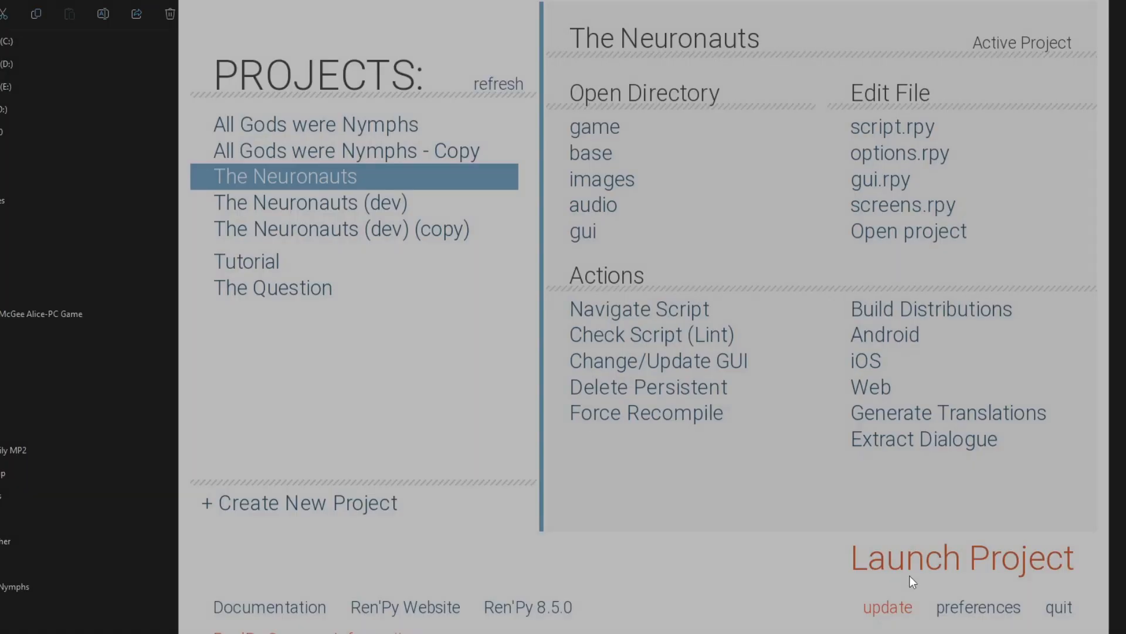
- Launch The Neuronauts project from the Ren'Py Launcher
{"action": "left_click", "coordinate": [909, 576]}
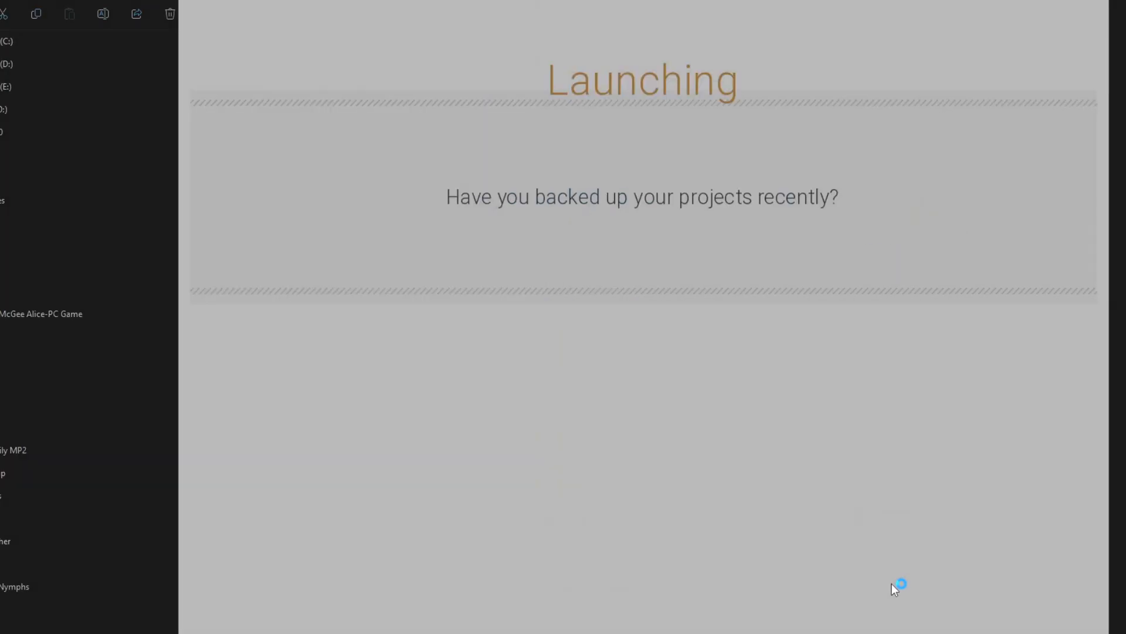